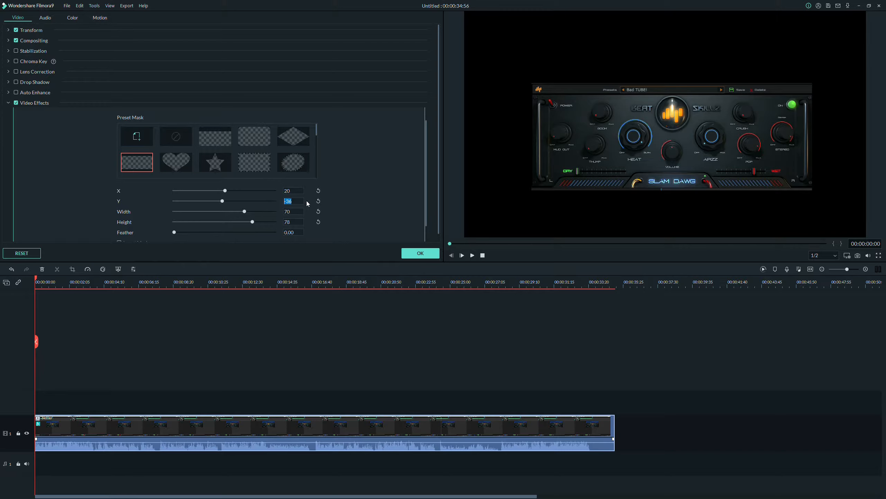
- Set the shape mask's Y position to -34 and its height to 76, and apply the mask settings
{"action": "key", "text": "BackSpace"}
{"action": "type", "text": "4"}
{"action": "key", "text": "Return"}
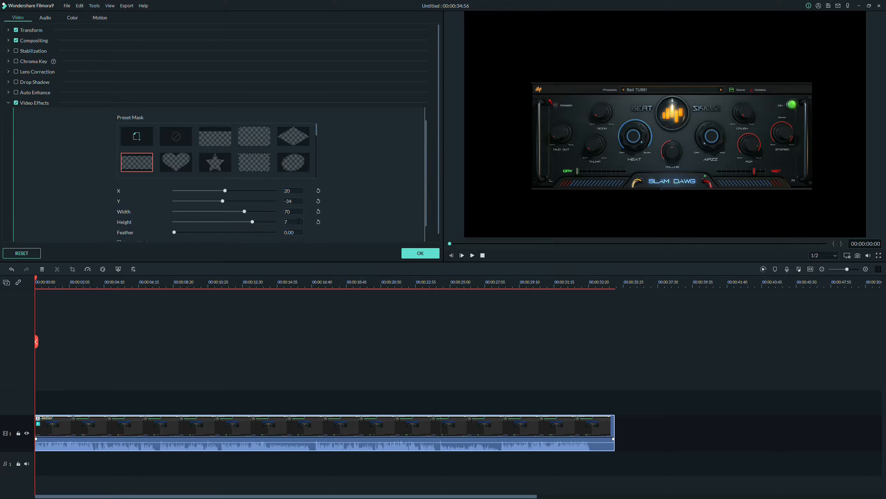
{"action": "type", "text": "80"}
{"action": "key", "text": "Return"}
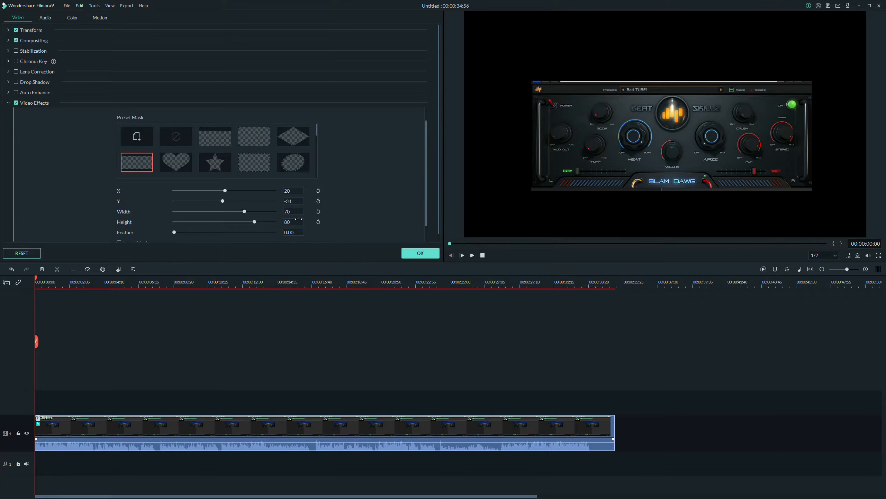
{"action": "double_click", "coordinate": [290, 220]}
{"action": "type", "text": "76"}
{"action": "key", "text": "Return"}
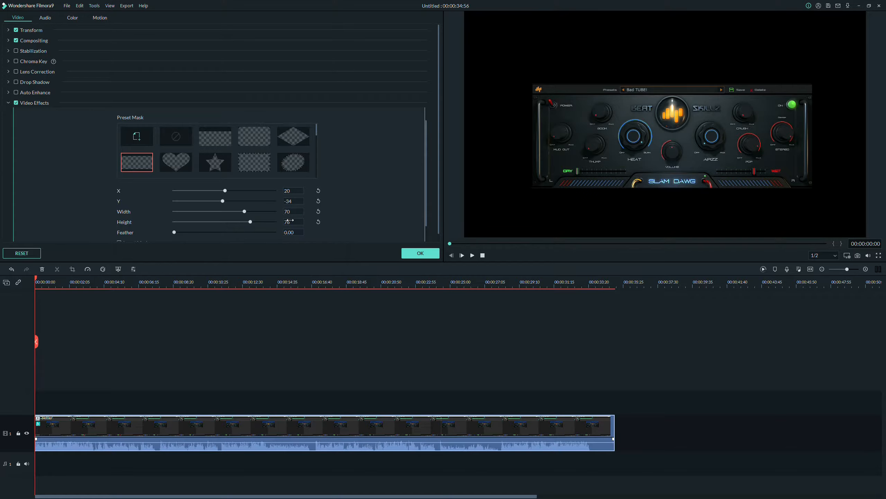
{"action": "left_click", "coordinate": [417, 257]}
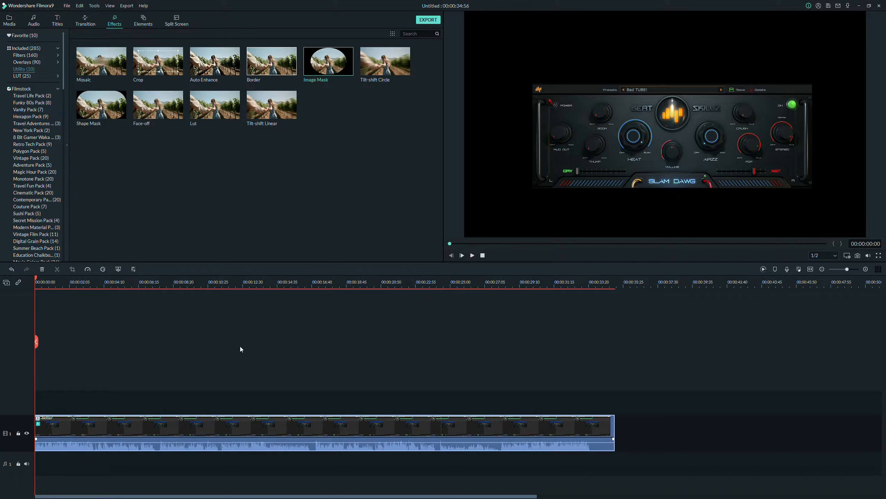
- Add the intro-background image at the start of the timeline and arrange it on the track beneath the "better" clip
{"action": "left_click", "coordinate": [7, 26]}
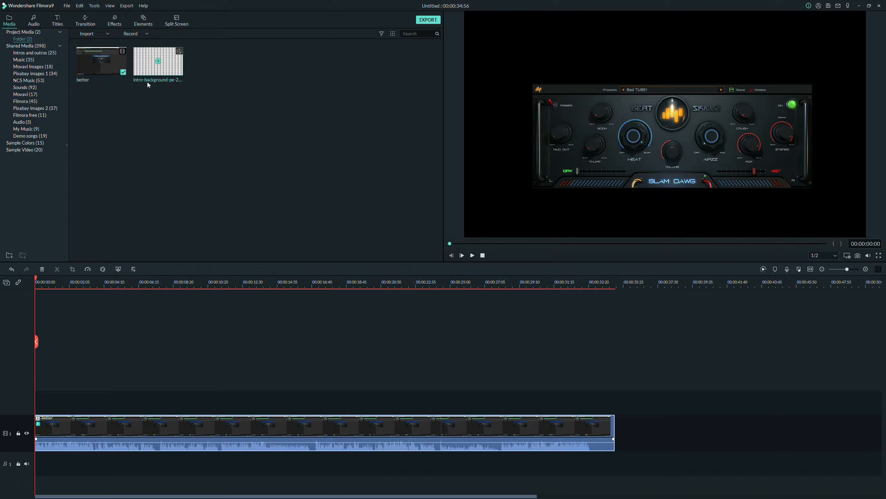
{"action": "left_click_drag", "start_coordinate": [147, 81], "coordinate": [27, 392]}
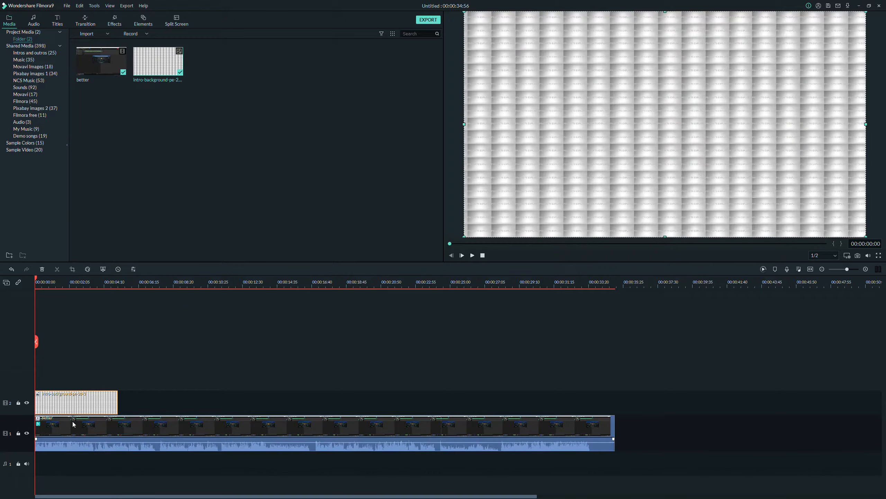
{"action": "left_click_drag", "start_coordinate": [80, 429], "coordinate": [77, 378]}
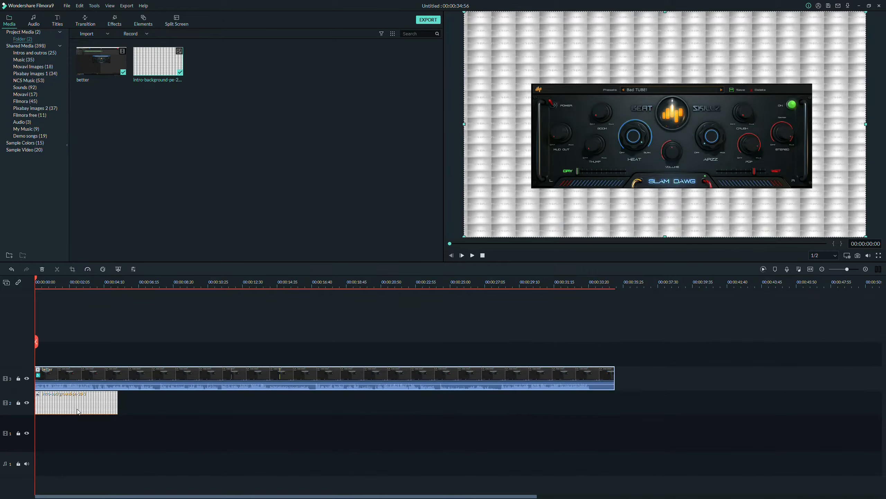
{"action": "left_click_drag", "start_coordinate": [77, 409], "coordinate": [72, 434]}
{"action": "left_click_drag", "start_coordinate": [77, 374], "coordinate": [74, 399]}
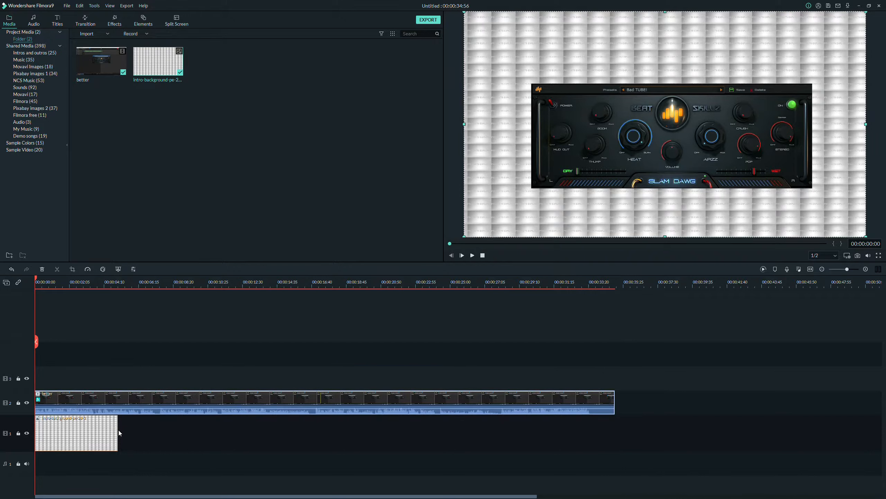
- Extend the background image to the end of the "better" clip and preview the composite at 00:00:09:10
{"action": "left_click_drag", "start_coordinate": [117, 433], "coordinate": [615, 433]}
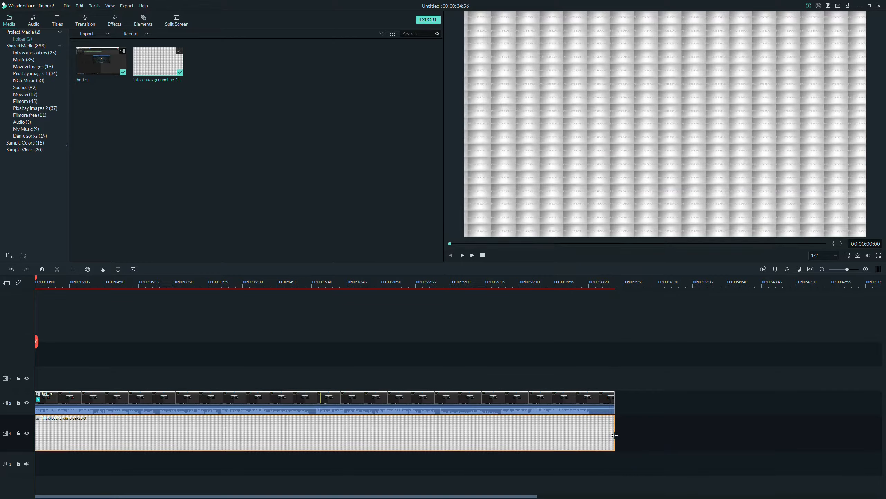
{"action": "left_click", "coordinate": [187, 286]}
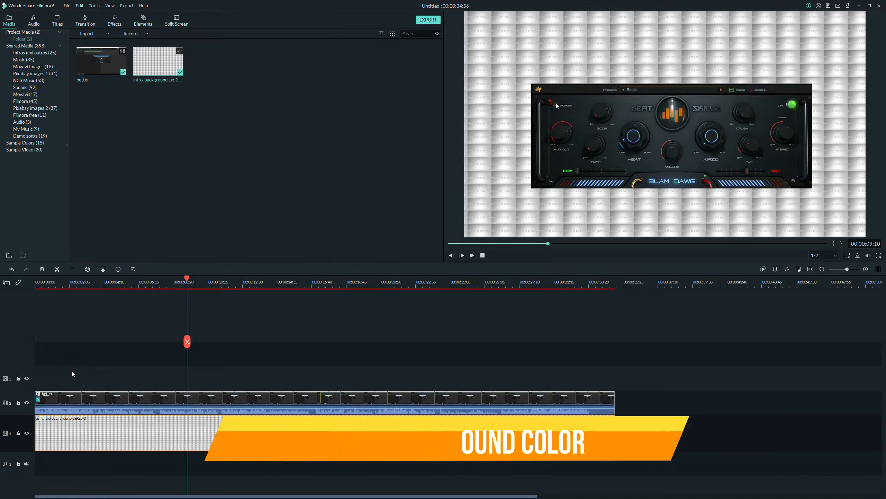
- Open the color properties of the background image clip
{"action": "right_click", "coordinate": [85, 432]}
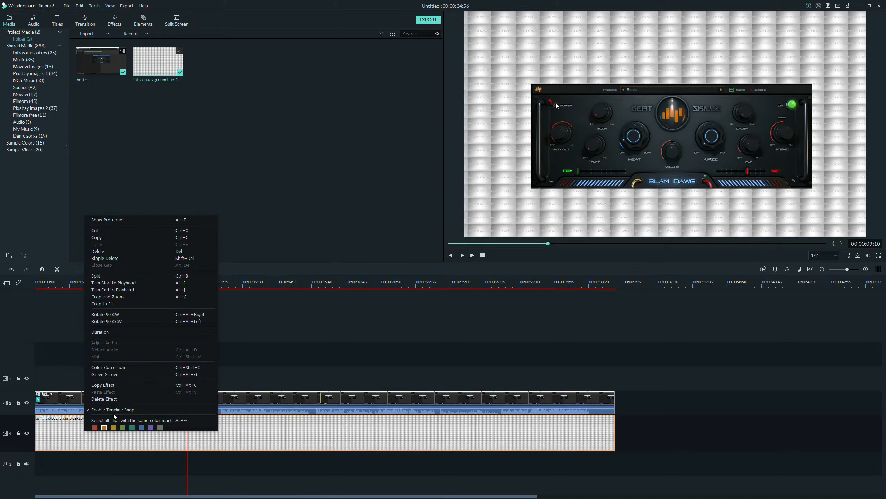
{"action": "left_click", "coordinate": [102, 220]}
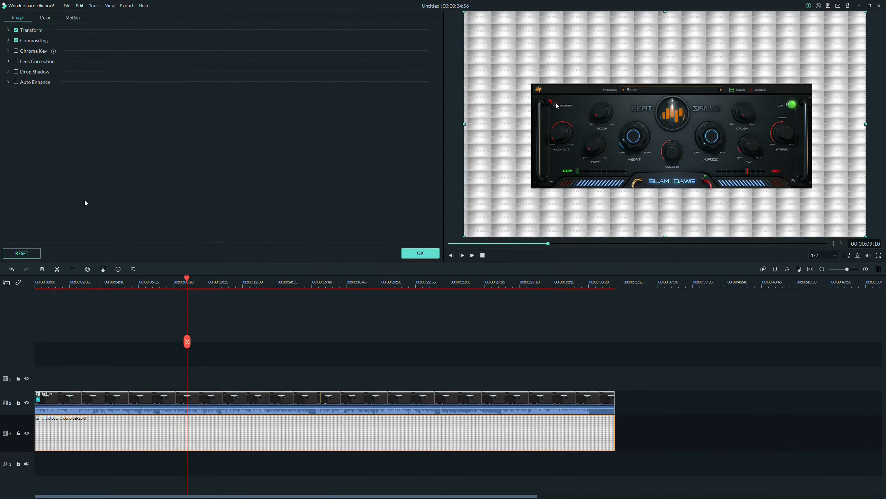
{"action": "left_click", "coordinate": [46, 17]}
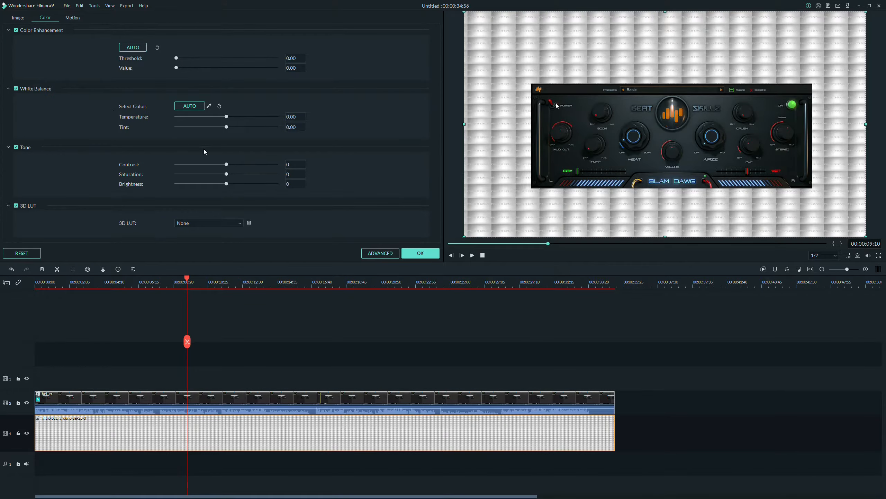
- Try the 007 Series, Batman, Gravity and B&W Film 3D LUTs on the background image and return the LUT to None
{"action": "left_click", "coordinate": [214, 223]}
{"action": "left_click", "coordinate": [206, 246]}
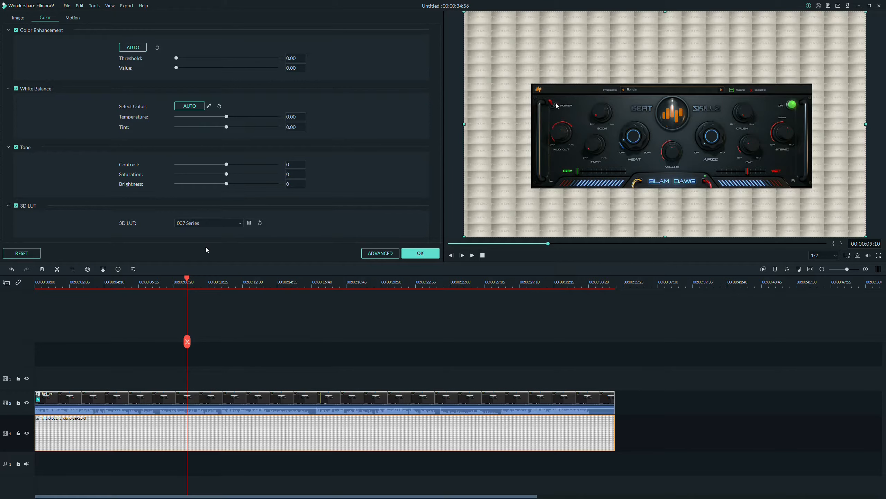
{"action": "left_click", "coordinate": [197, 223]}
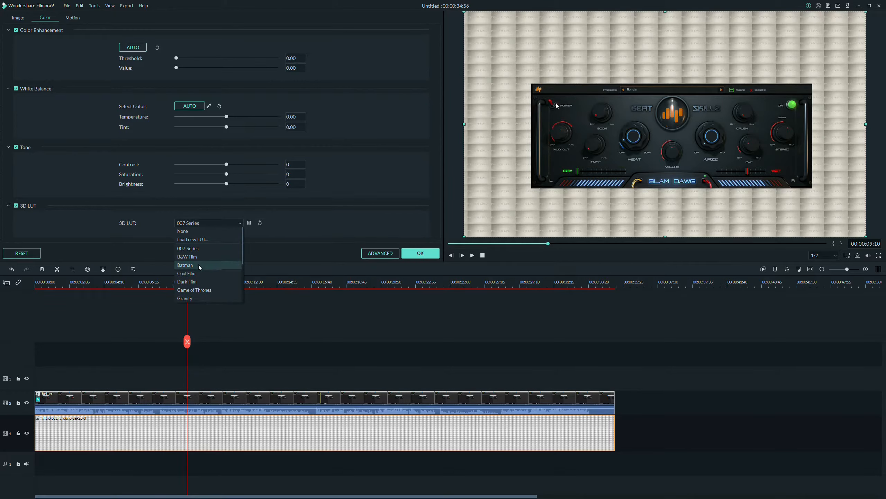
{"action": "left_click", "coordinate": [198, 264]}
{"action": "left_click", "coordinate": [193, 223]}
{"action": "scroll", "coordinate": [203, 255], "scroll_direction": "down", "scroll_amount": 1}
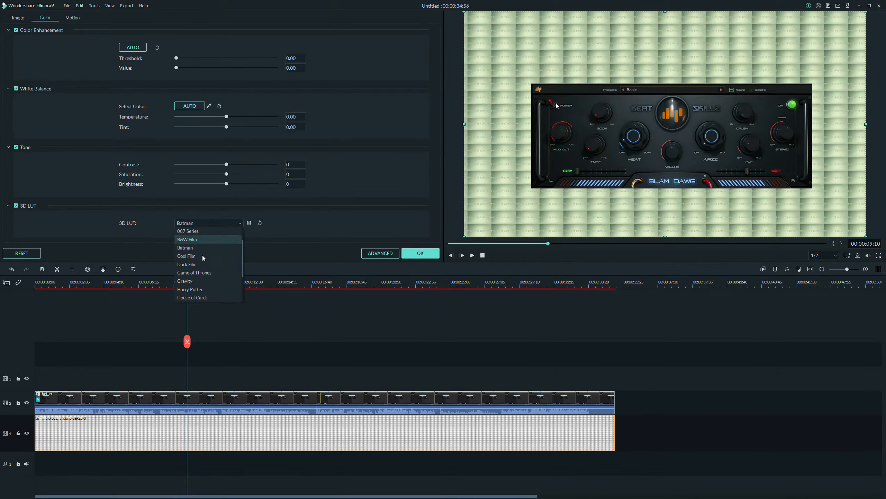
{"action": "left_click", "coordinate": [201, 280]}
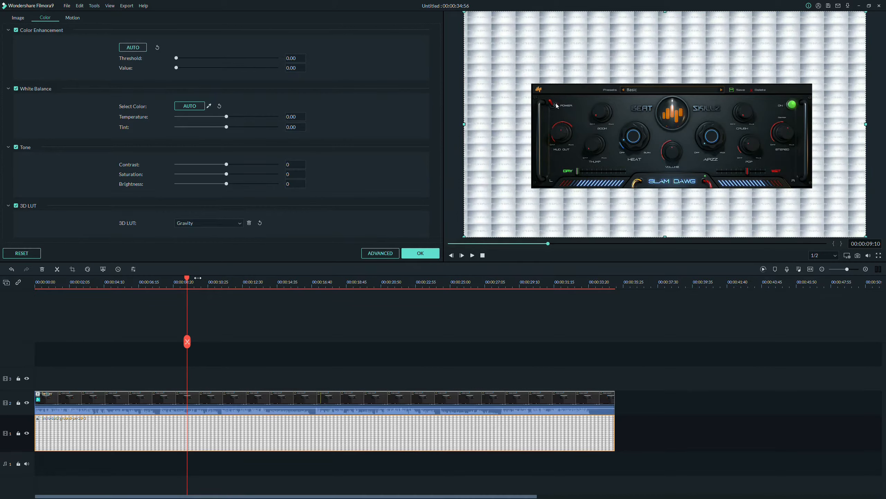
{"action": "left_click", "coordinate": [191, 223]}
{"action": "scroll", "coordinate": [185, 235], "scroll_direction": "up", "scroll_amount": 3}
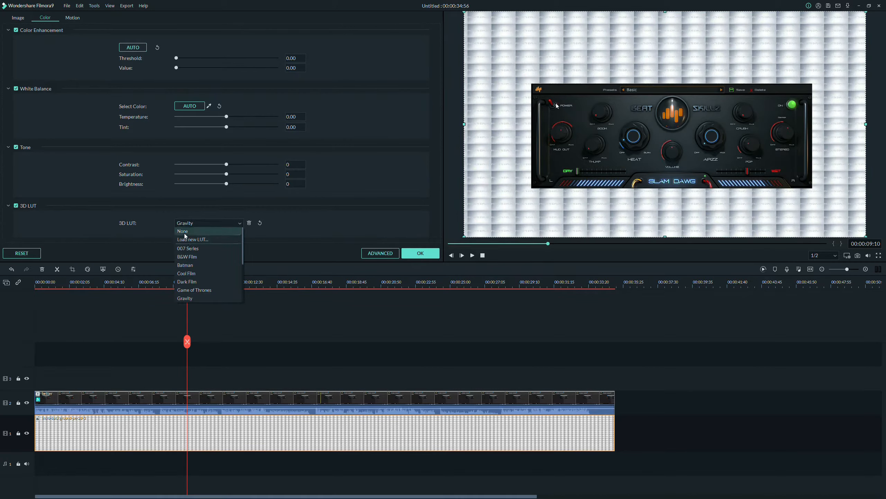
{"action": "left_click", "coordinate": [191, 258]}
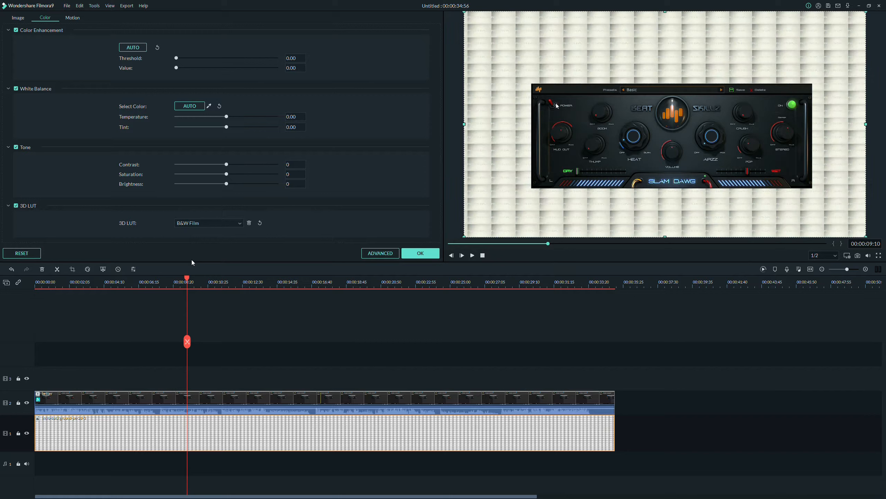
{"action": "left_click", "coordinate": [188, 225]}
{"action": "scroll", "coordinate": [189, 231], "scroll_direction": "up", "scroll_amount": 3}
{"action": "left_click", "coordinate": [190, 233]}
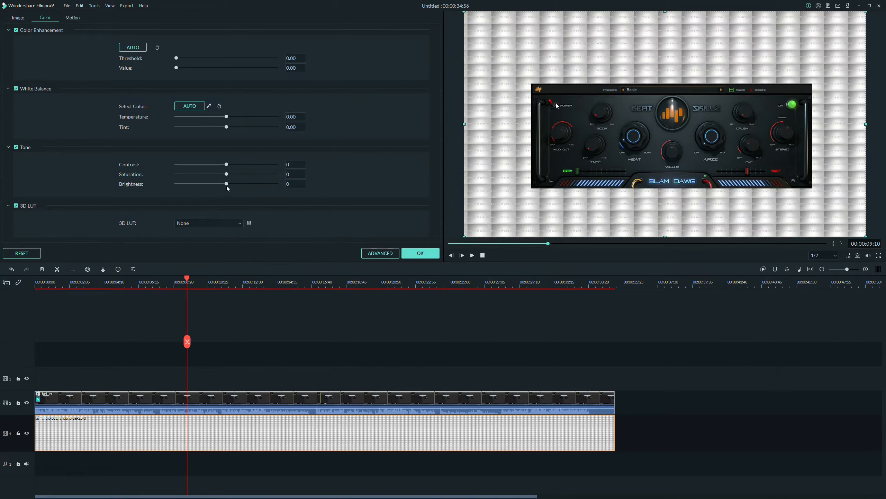
- Darken the background image by setting brightness to -84 and lowering its contrast, and apply the color changes
{"action": "left_click_drag", "start_coordinate": [226, 185], "coordinate": [186, 190]}
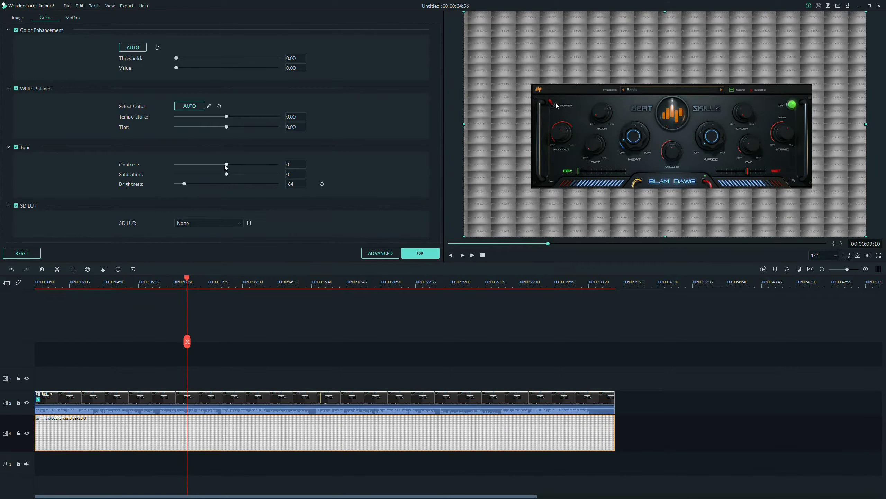
{"action": "left_click_drag", "start_coordinate": [226, 164], "coordinate": [210, 169]}
{"action": "left_click", "coordinate": [418, 254]}
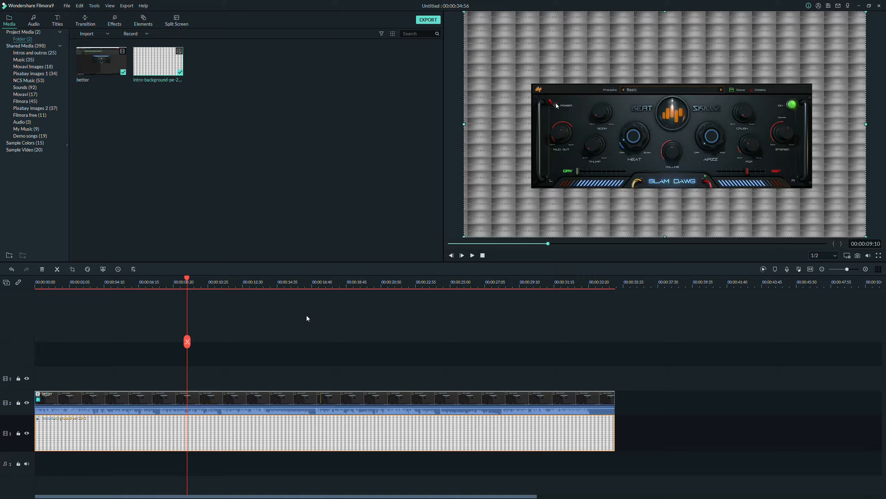
- Duplicate the masked "better" clip and place the copy on the track above the original, aligned with its start
{"action": "left_click", "coordinate": [274, 398]}
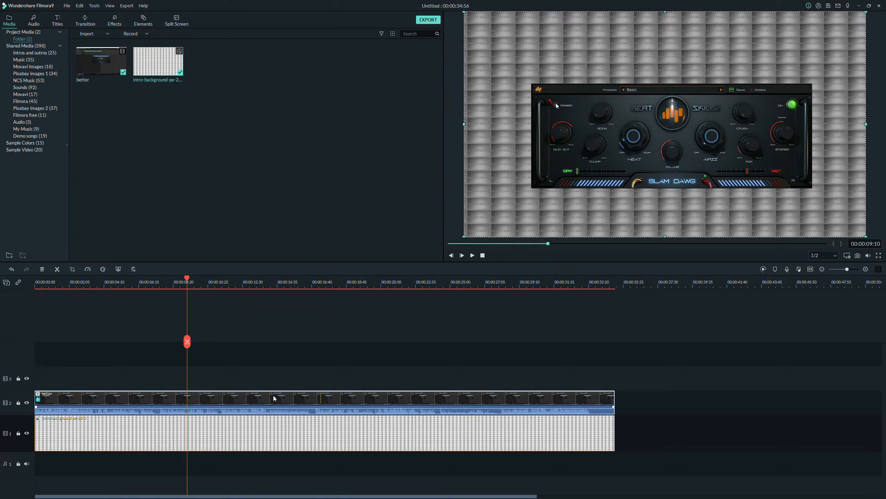
{"action": "right_click", "coordinate": [274, 398]}
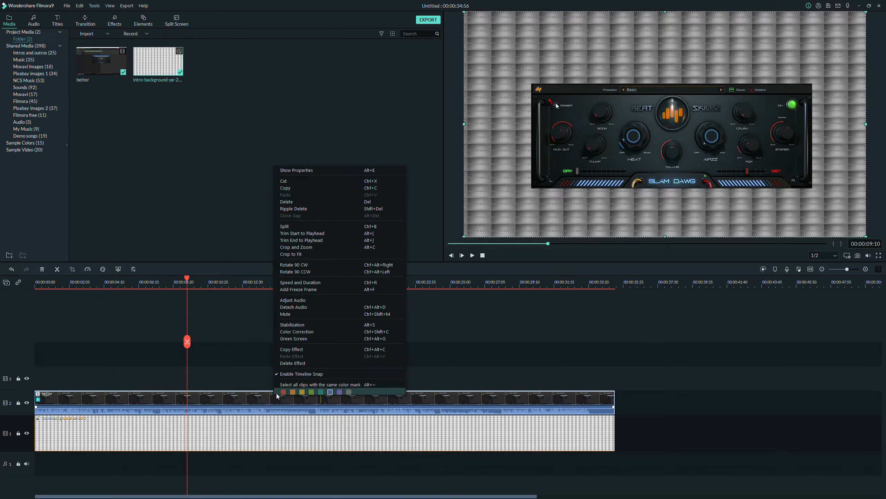
{"action": "left_click", "coordinate": [283, 189]}
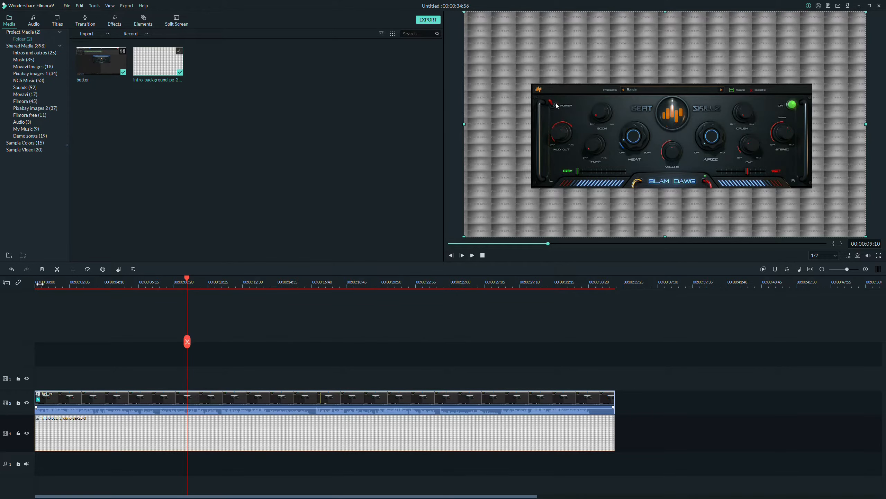
{"action": "left_click", "coordinate": [625, 283]}
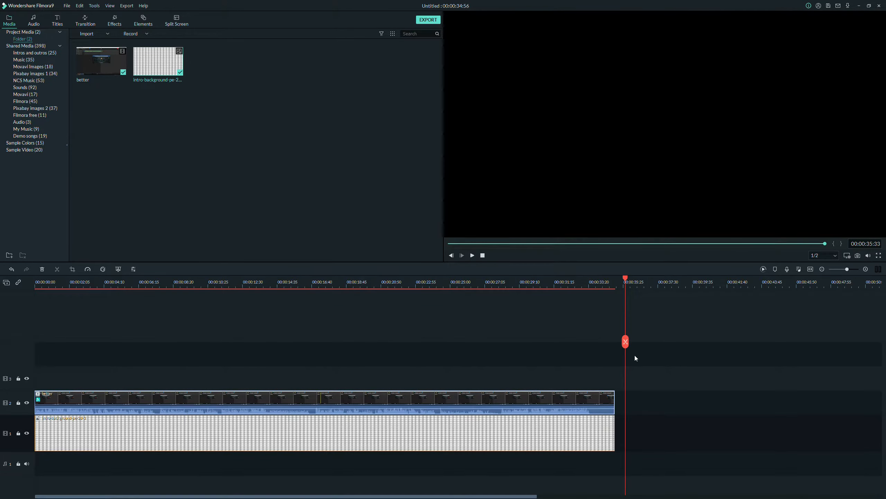
{"action": "left_click", "coordinate": [640, 379]}
{"action": "right_click", "coordinate": [640, 379]}
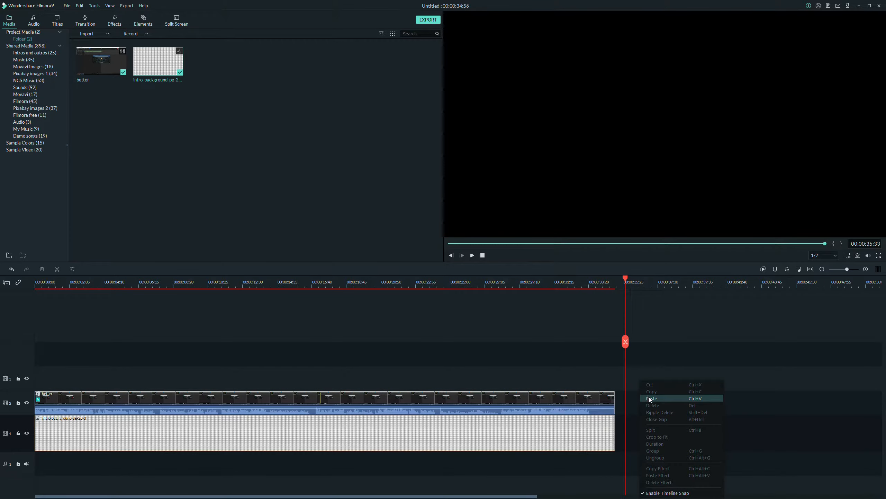
{"action": "left_click", "coordinate": [649, 397]}
{"action": "left_click_drag", "start_coordinate": [411, 430], "coordinate": [13, 372]}
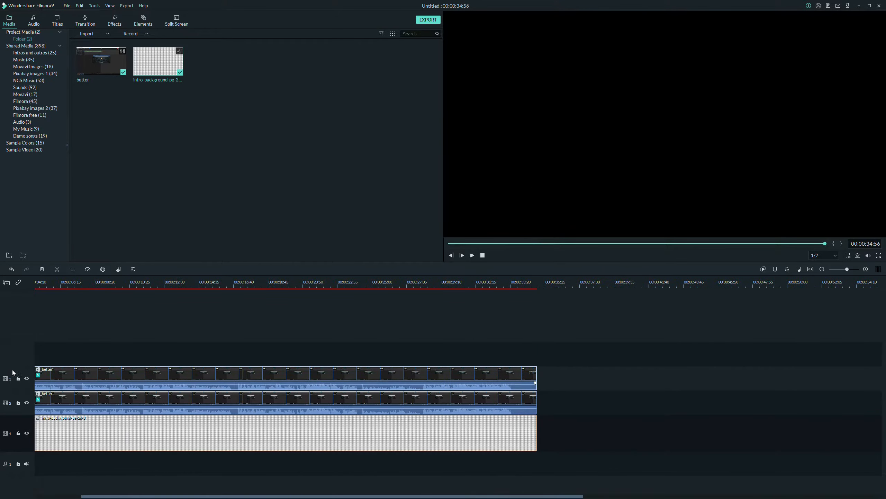
- Split the upper "better" copy at 00:00:05:05 and delete the section before the cut with auto ripple turned off
{"action": "left_click", "coordinate": [165, 285]}
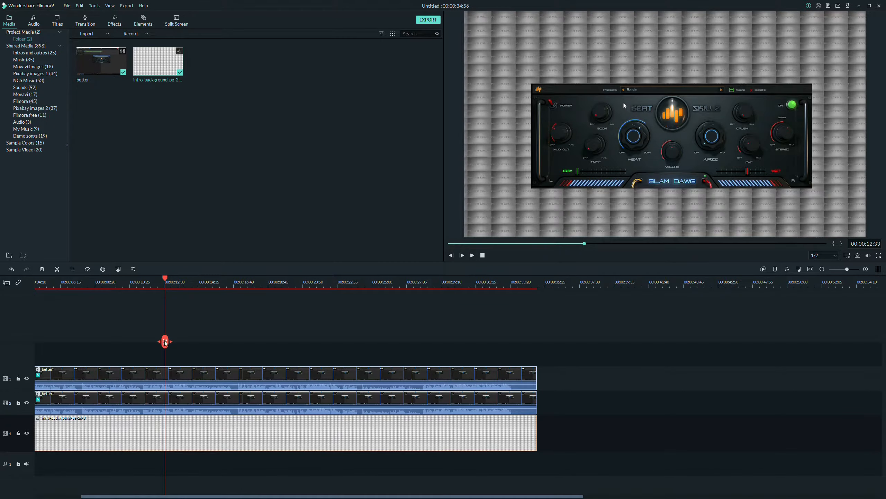
{"action": "left_click_drag", "start_coordinate": [164, 342], "coordinate": [122, 344]}
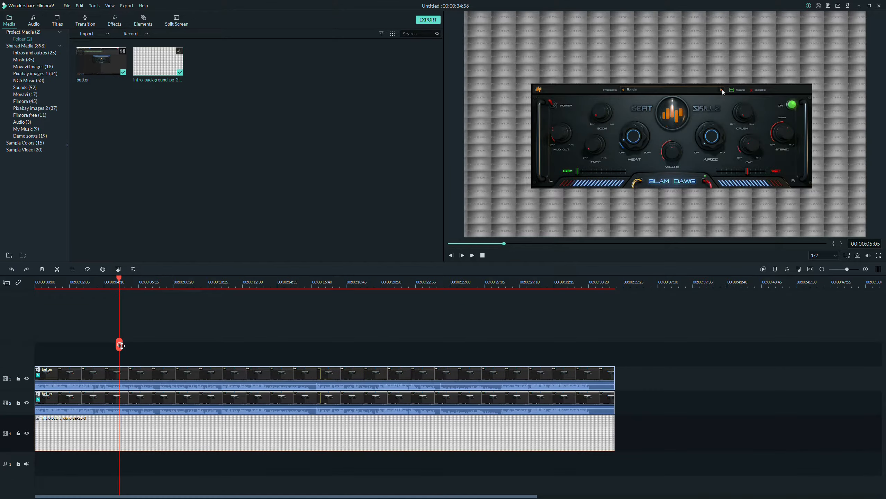
{"action": "left_click", "coordinate": [120, 345]}
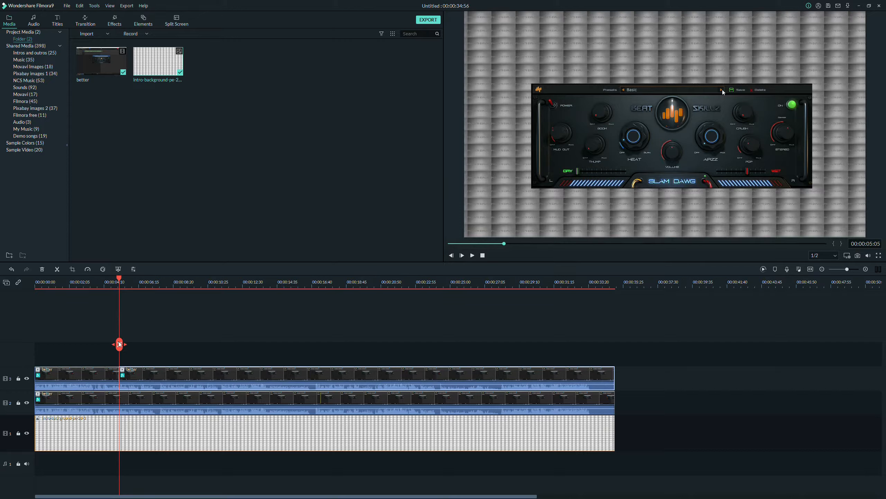
{"action": "left_click", "coordinate": [18, 283]}
{"action": "left_click", "coordinate": [79, 375]}
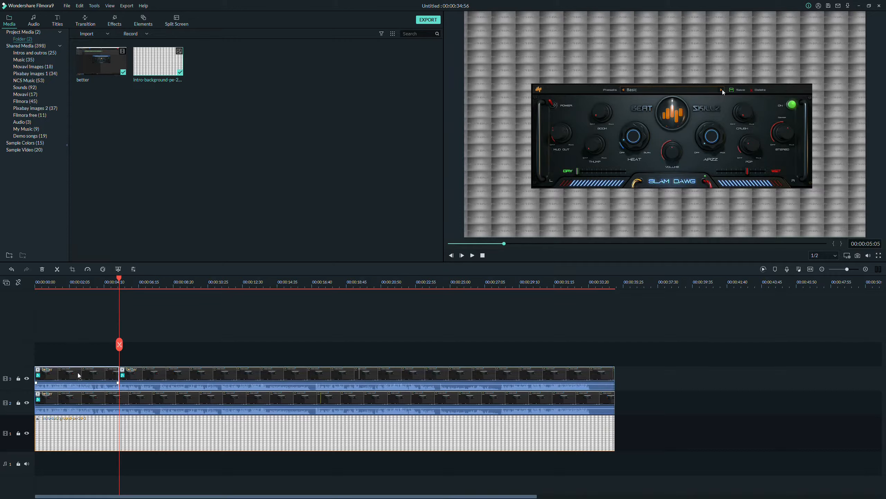
{"action": "key", "text": "Delete"}
- Split the upper "better" copy near its middle and at 00:00:27:58, and delete the section after the last cut
{"action": "left_click_drag", "start_coordinate": [120, 344], "coordinate": [501, 339]}
{"action": "key", "text": "ctrl+b"}
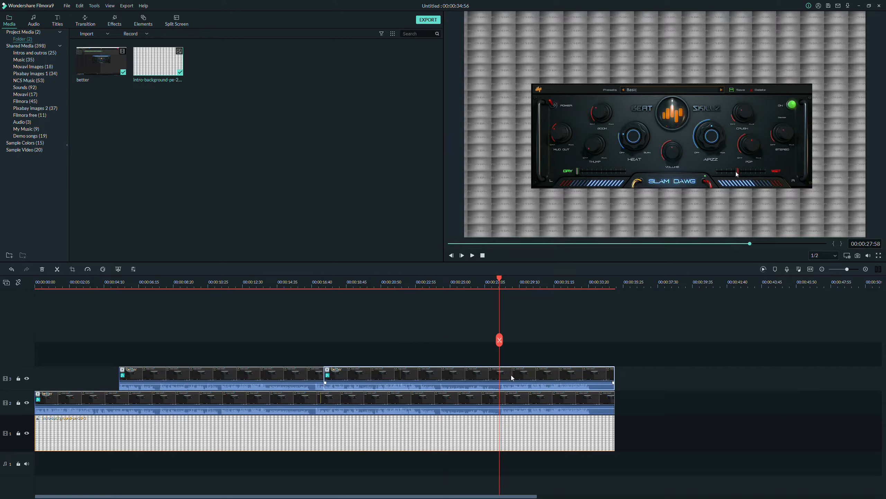
{"action": "left_click", "coordinate": [500, 340]}
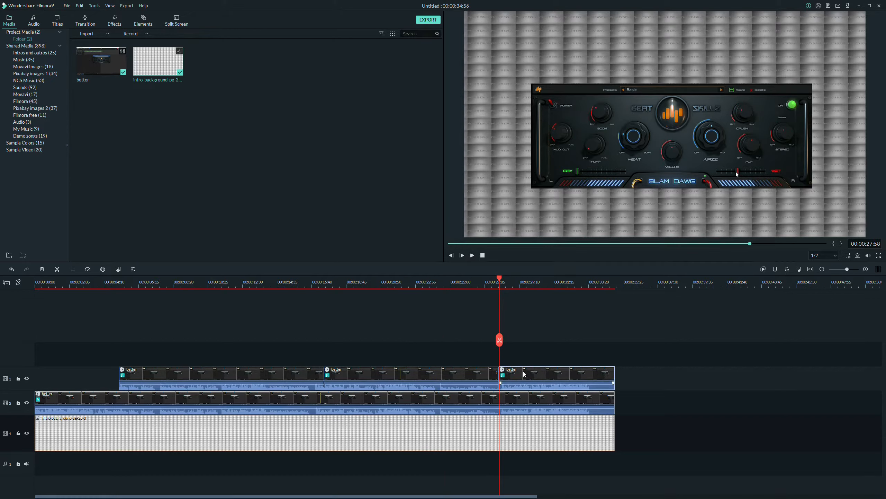
{"action": "key", "text": "Delete"}
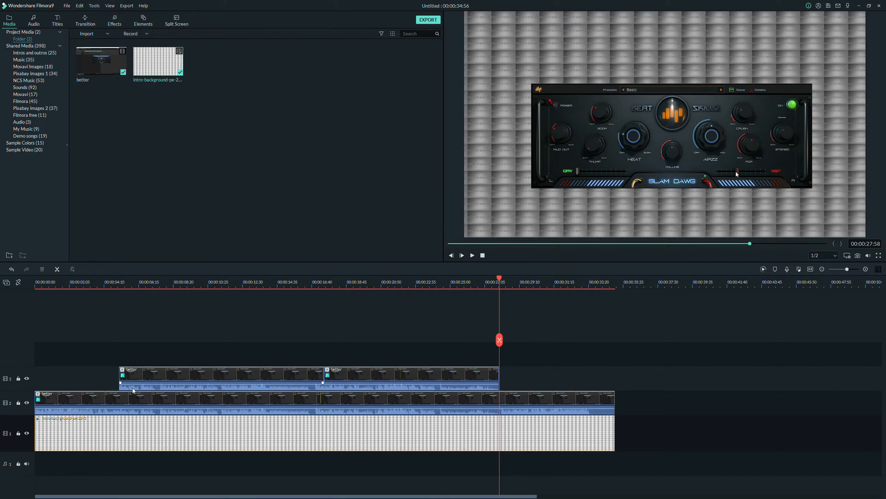
- Hide the lower "better" track to preview the two upper segments on their own, and show the track again
{"action": "left_click", "coordinate": [27, 402]}
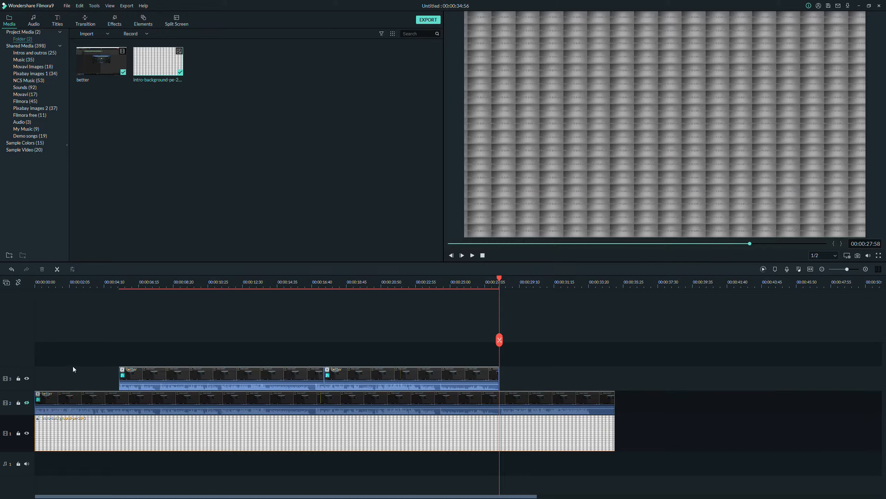
{"action": "left_click", "coordinate": [181, 287]}
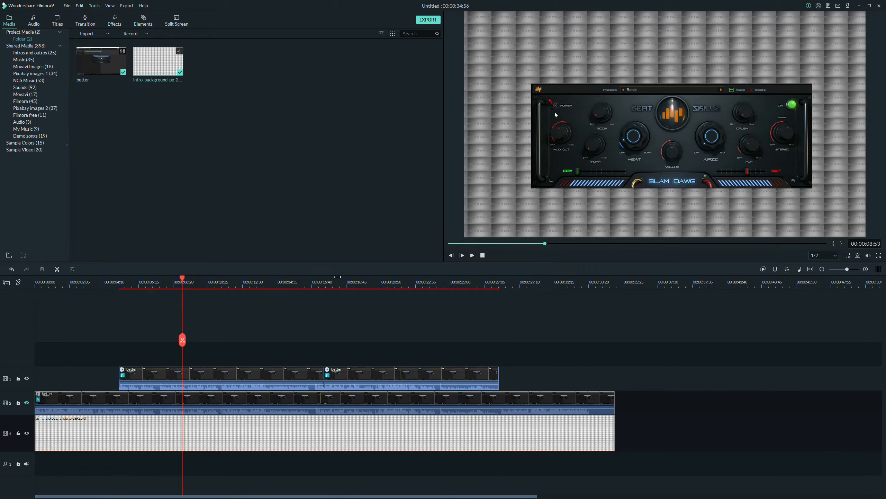
{"action": "left_click", "coordinate": [380, 287]}
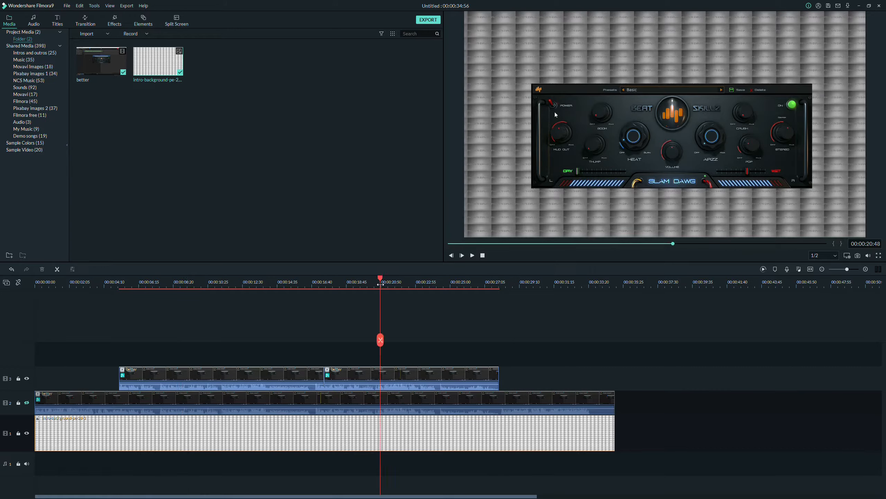
{"action": "left_click", "coordinate": [28, 402]}
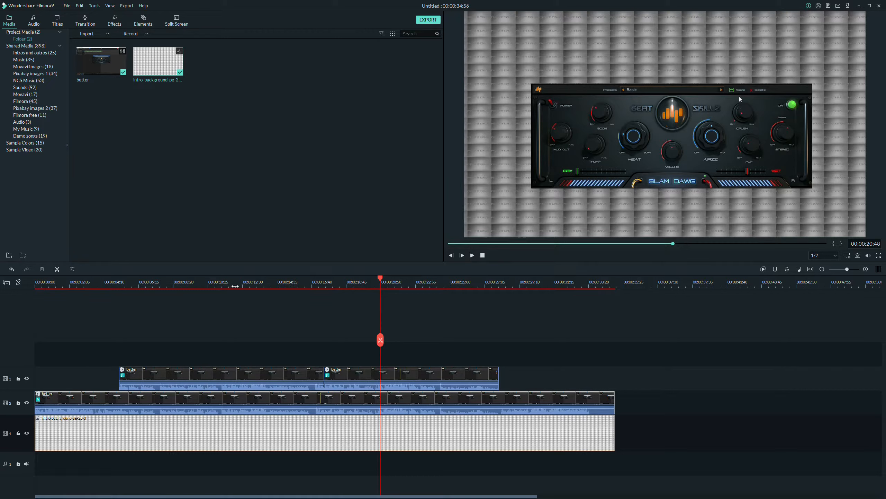
- Apply the Crop utility effect to the first upper "better" segment
{"action": "left_click", "coordinate": [234, 286]}
{"action": "left_click", "coordinate": [203, 376]}
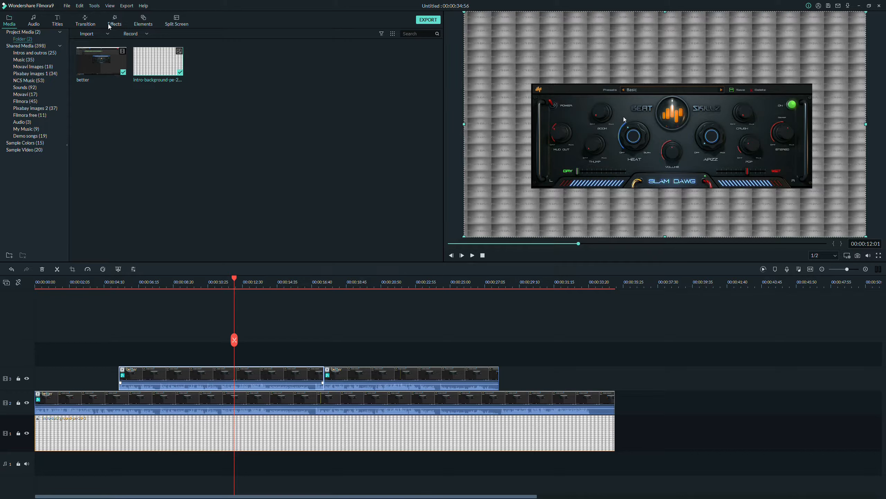
{"action": "left_click", "coordinate": [118, 25]}
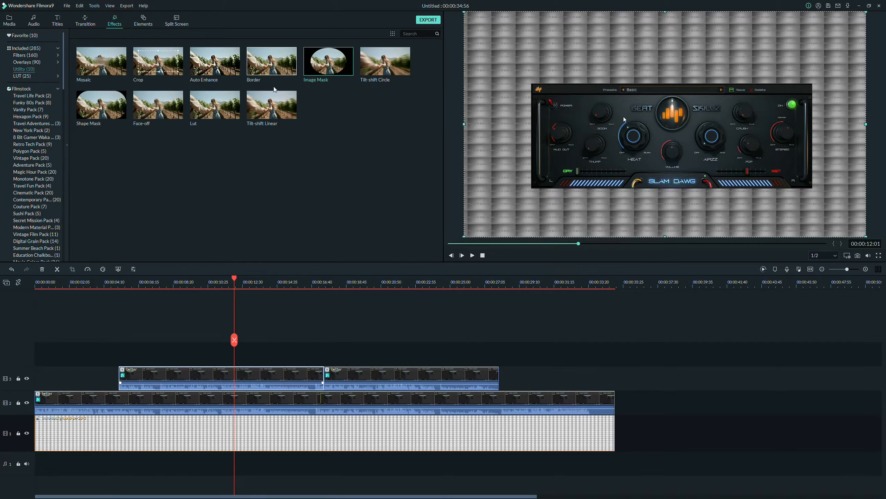
{"action": "left_click_drag", "start_coordinate": [152, 71], "coordinate": [179, 377]}
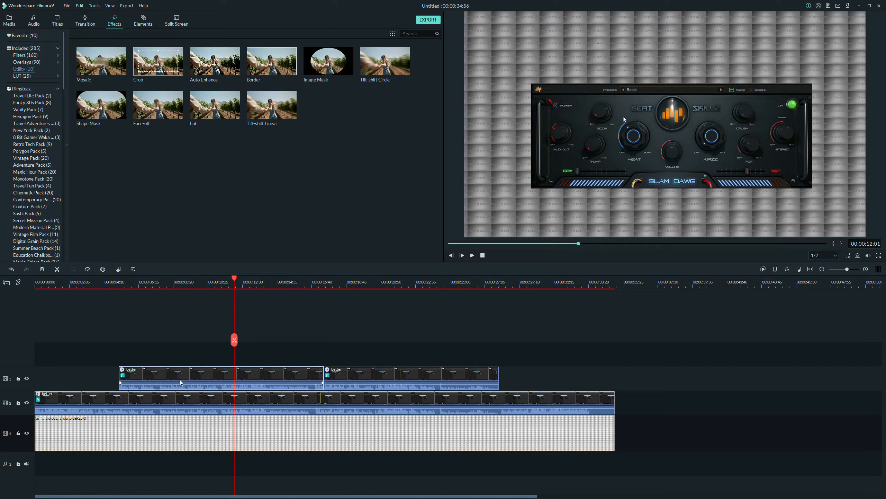
- Hide the lower "better" track and crop the first upper segment by 13 on the left and 51 on the right
{"action": "right_click", "coordinate": [173, 385]}
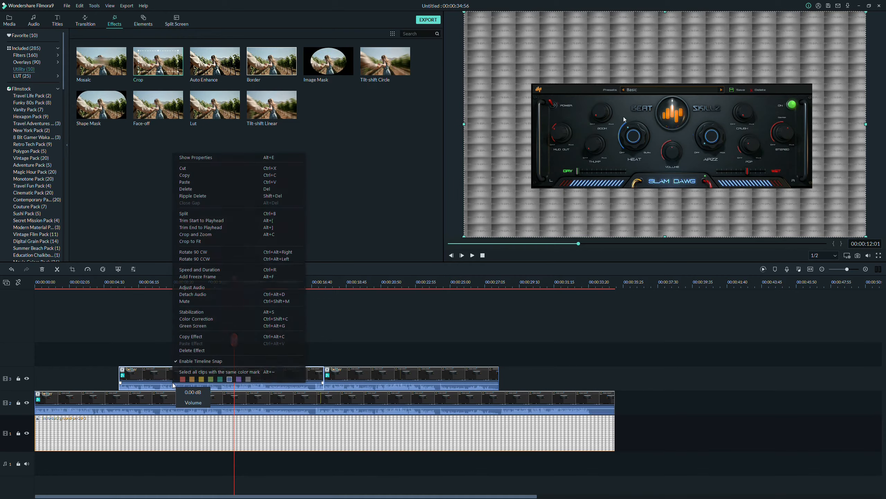
{"action": "left_click", "coordinate": [182, 158]}
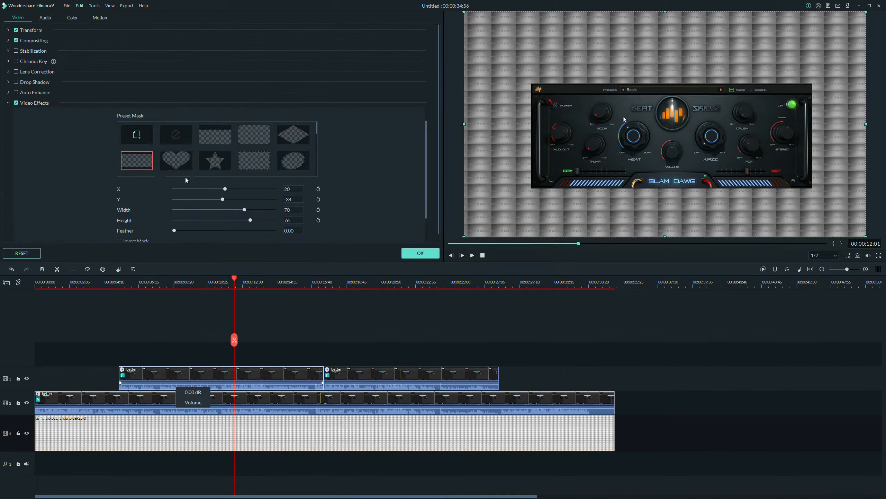
{"action": "scroll", "coordinate": [98, 185], "scroll_direction": "down", "scroll_amount": 3}
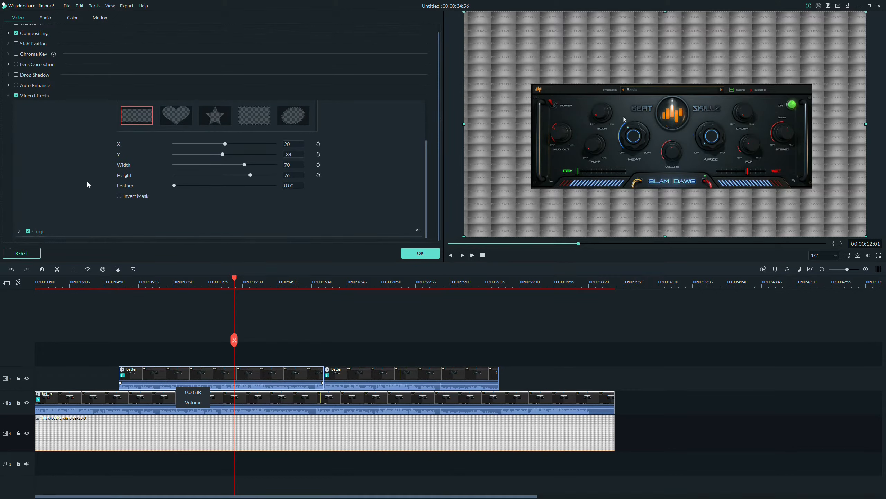
{"action": "scroll", "coordinate": [75, 213], "scroll_direction": "down", "scroll_amount": 2}
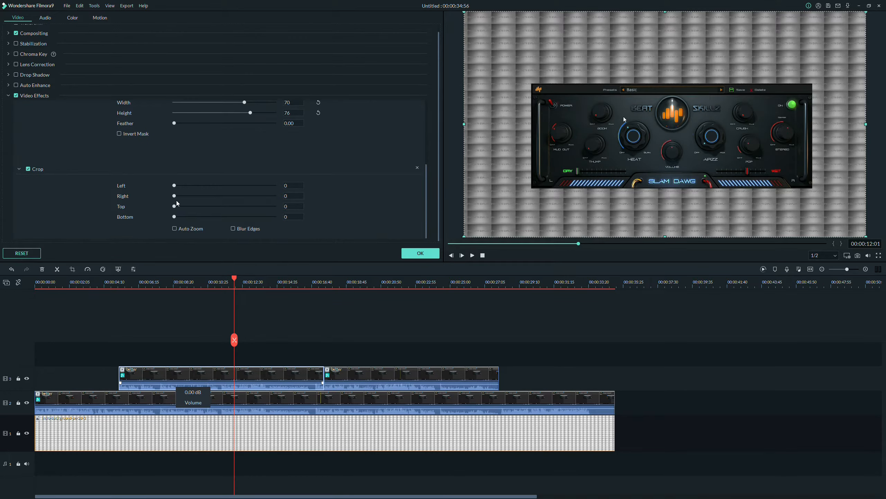
{"action": "left_click", "coordinate": [175, 186]}
{"action": "left_click_drag", "start_coordinate": [174, 186], "coordinate": [192, 186]}
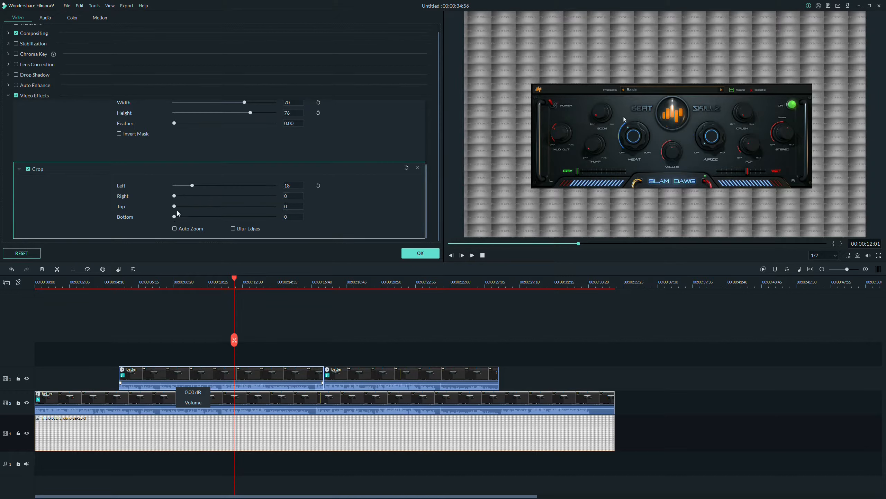
{"action": "left_click", "coordinate": [27, 402]}
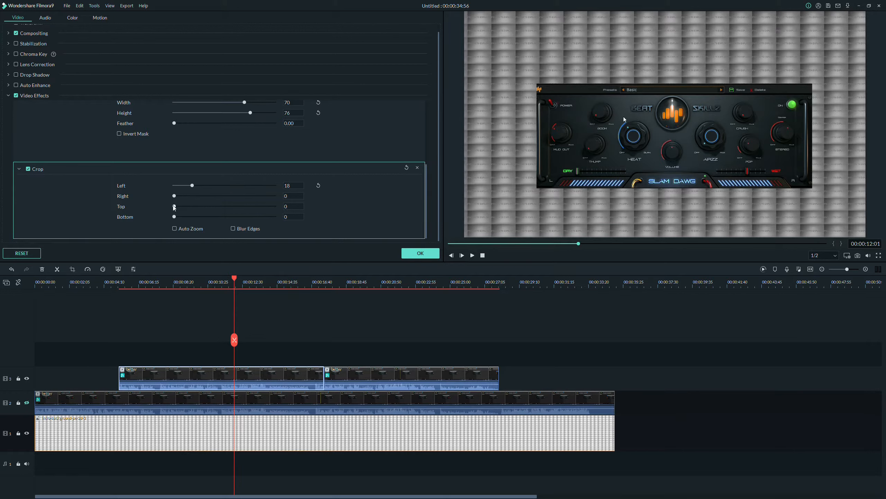
{"action": "left_click_drag", "start_coordinate": [192, 187], "coordinate": [228, 197]}
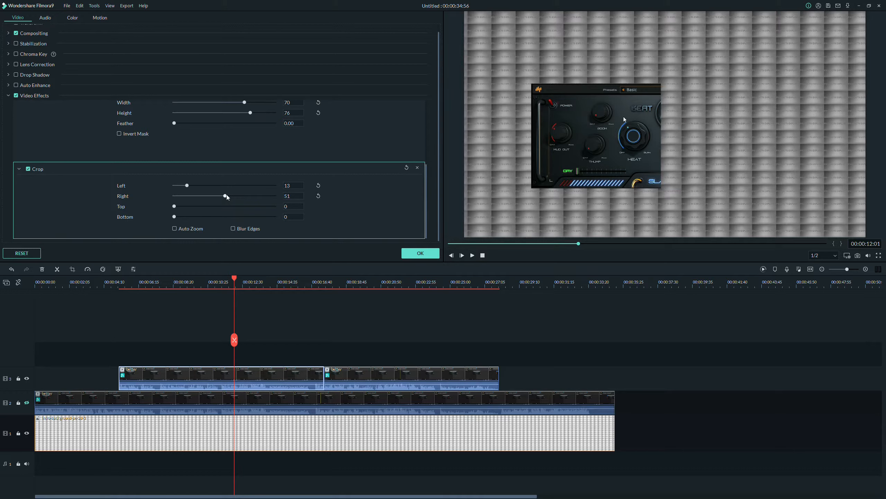
{"action": "left_click", "coordinate": [413, 253]}
- Apply the Crop effect to the second upper "better" segment and set its left crop to 56
{"action": "left_click_drag", "start_coordinate": [235, 338], "coordinate": [417, 335]}
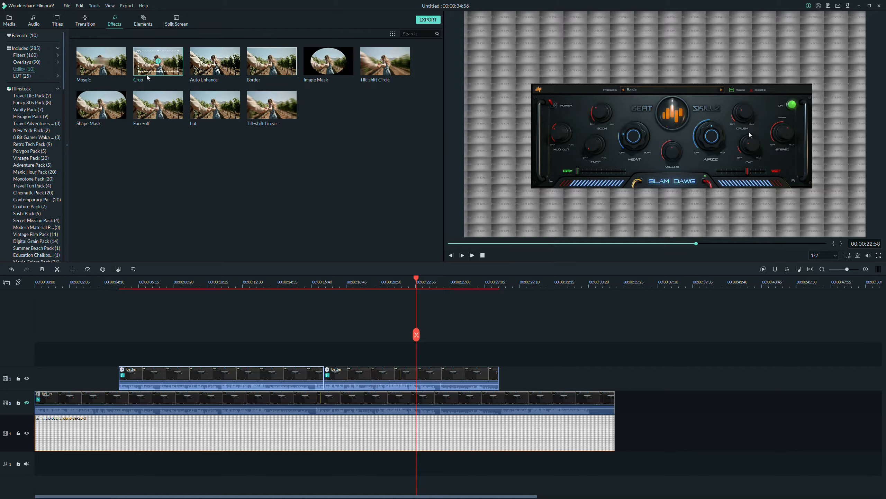
{"action": "left_click_drag", "start_coordinate": [159, 61], "coordinate": [365, 373]}
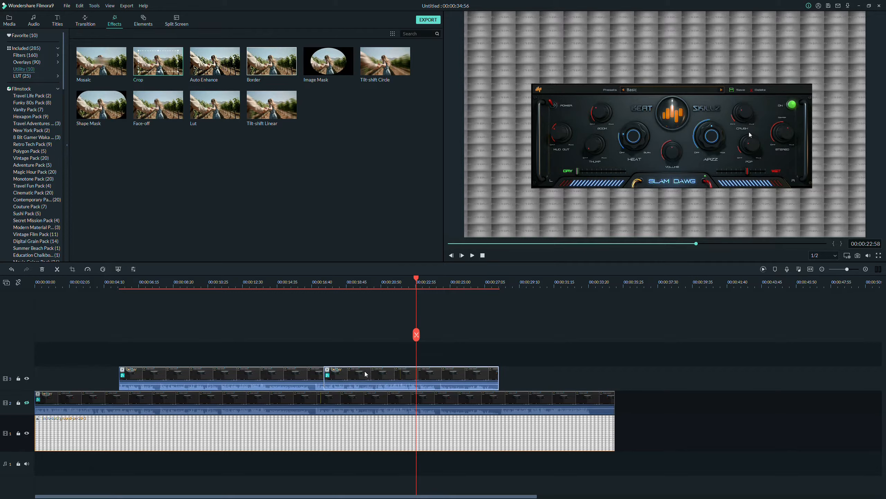
{"action": "right_click", "coordinate": [348, 379]}
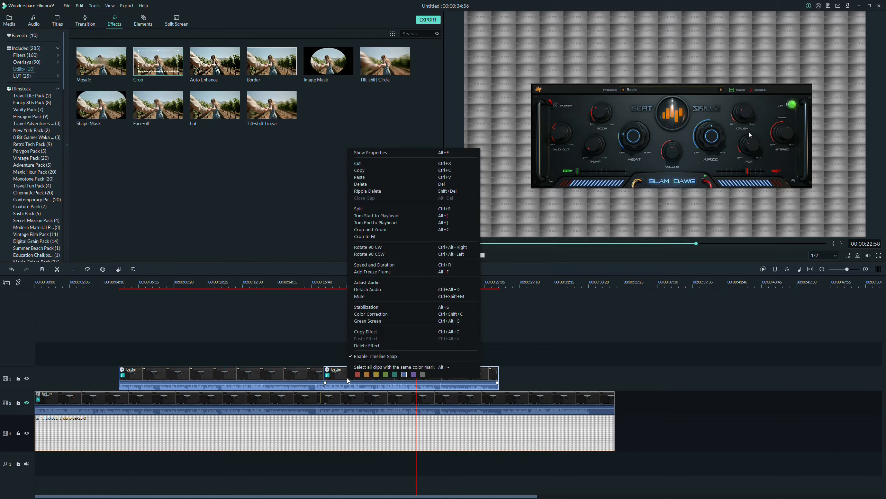
{"action": "left_click", "coordinate": [369, 152]}
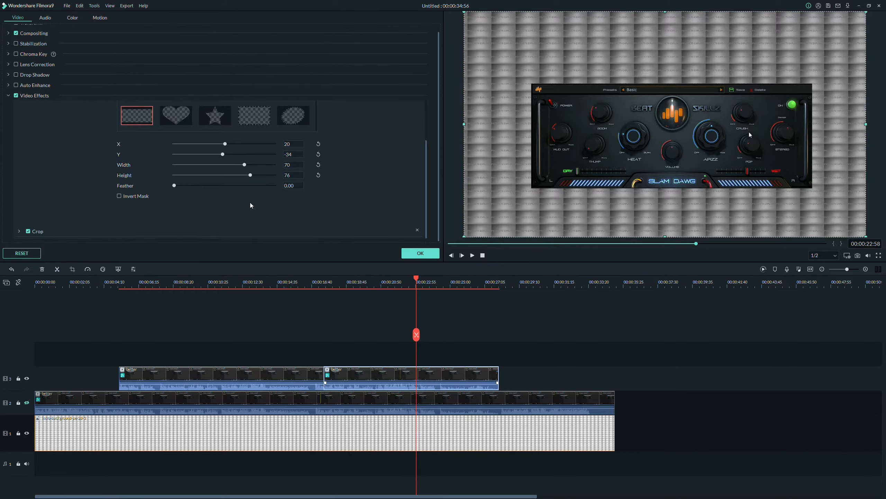
{"action": "left_click", "coordinate": [19, 231]}
{"action": "scroll", "coordinate": [79, 213], "scroll_direction": "down", "scroll_amount": 2}
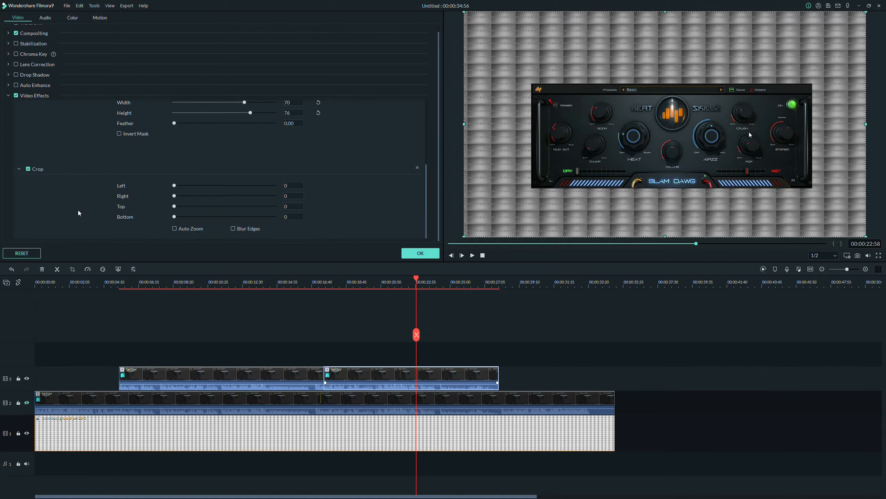
{"action": "left_click", "coordinate": [175, 185]}
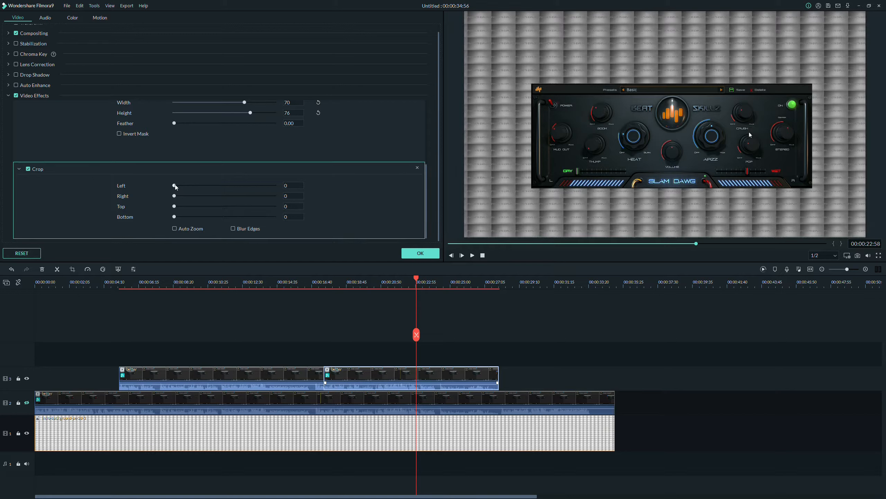
{"action": "left_click_drag", "start_coordinate": [184, 188], "coordinate": [233, 189]}
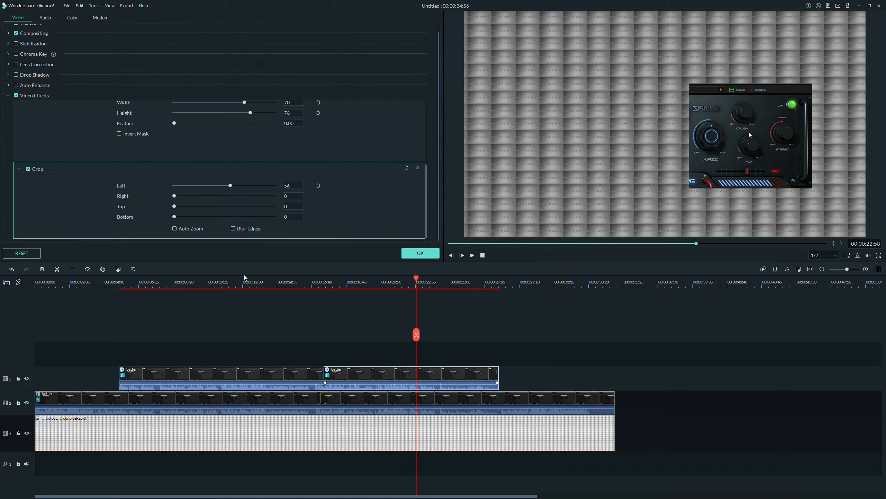
{"action": "left_click", "coordinate": [420, 253]}
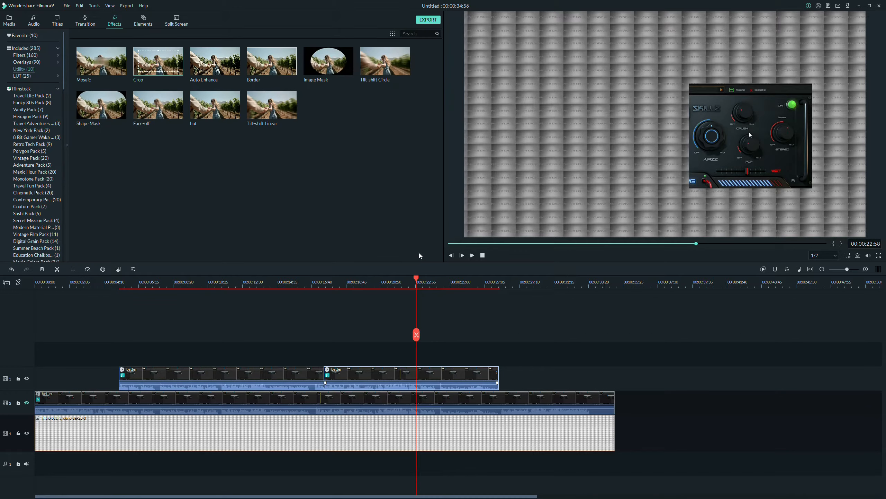
- Try the Cool Film 3D LUT on the first upper segment, and switch it to Warm Film
{"action": "left_click", "coordinate": [210, 285]}
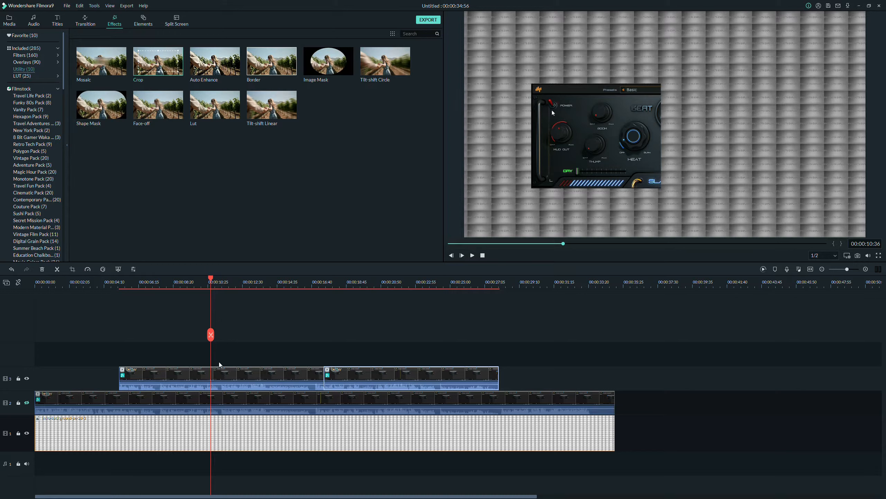
{"action": "right_click", "coordinate": [233, 380]}
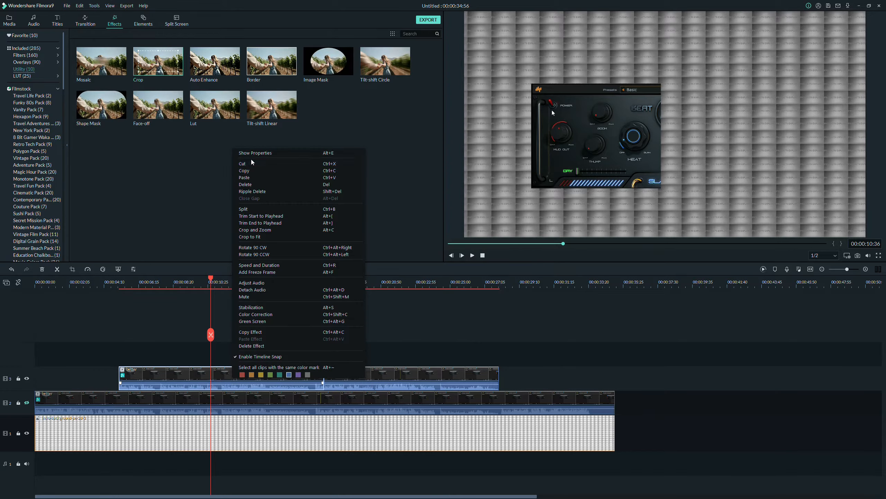
{"action": "left_click", "coordinate": [252, 156]}
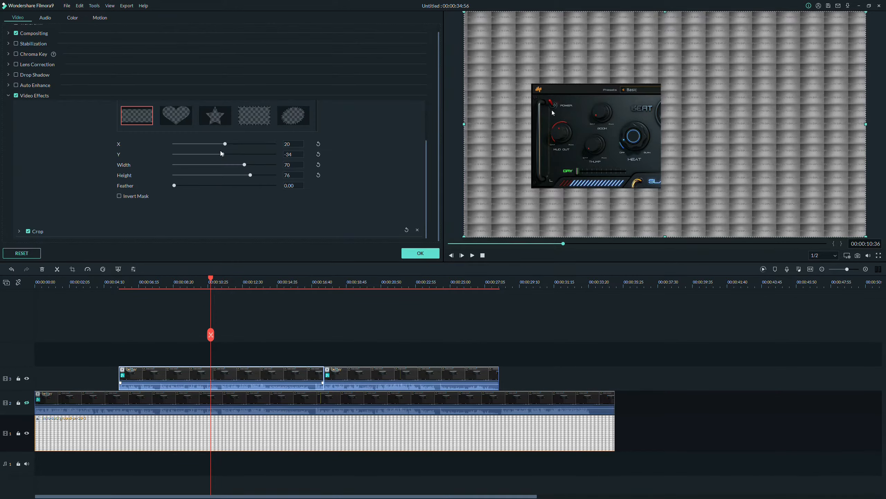
{"action": "left_click", "coordinate": [74, 18]}
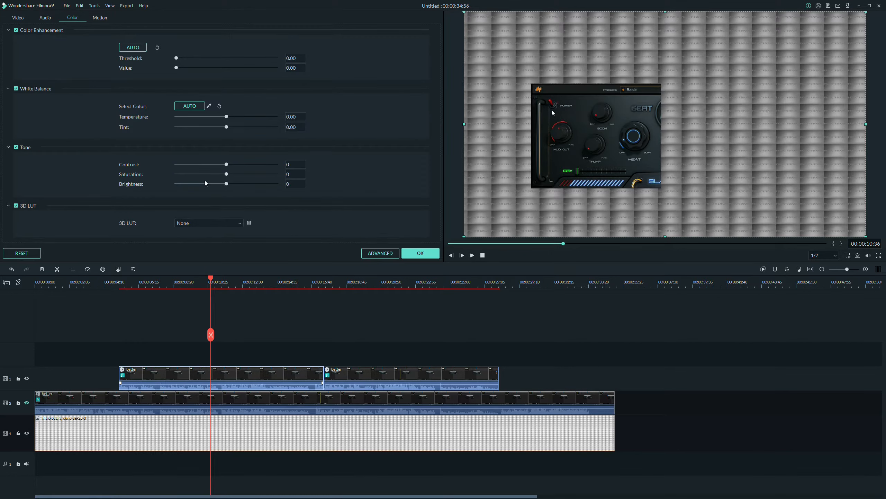
{"action": "left_click", "coordinate": [199, 224]}
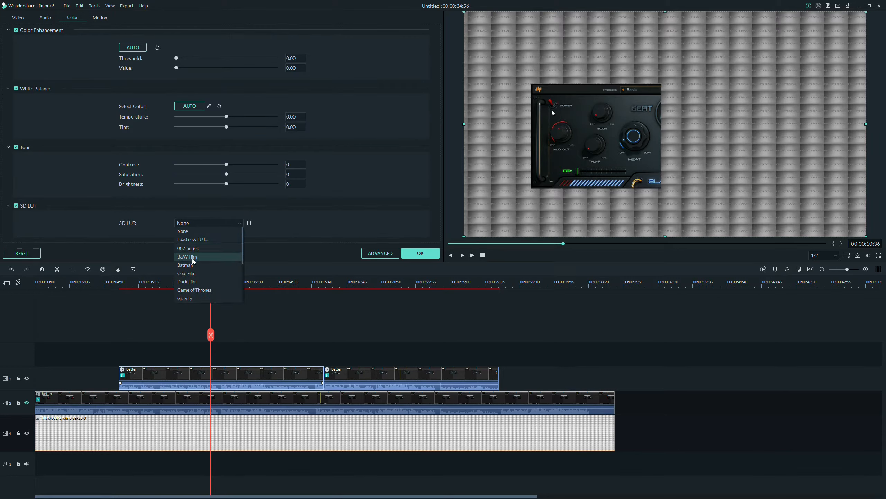
{"action": "left_click", "coordinate": [195, 274]}
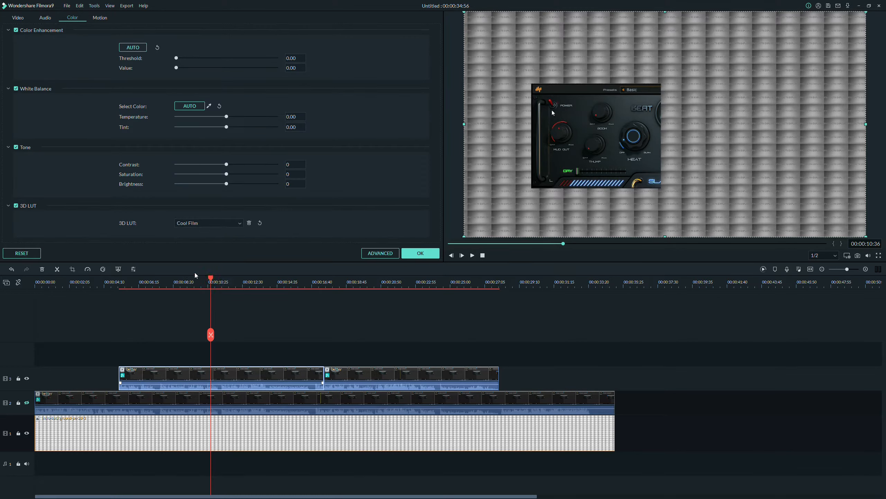
{"action": "left_click", "coordinate": [187, 225]}
{"action": "scroll", "coordinate": [197, 252], "scroll_direction": "down", "scroll_amount": 5}
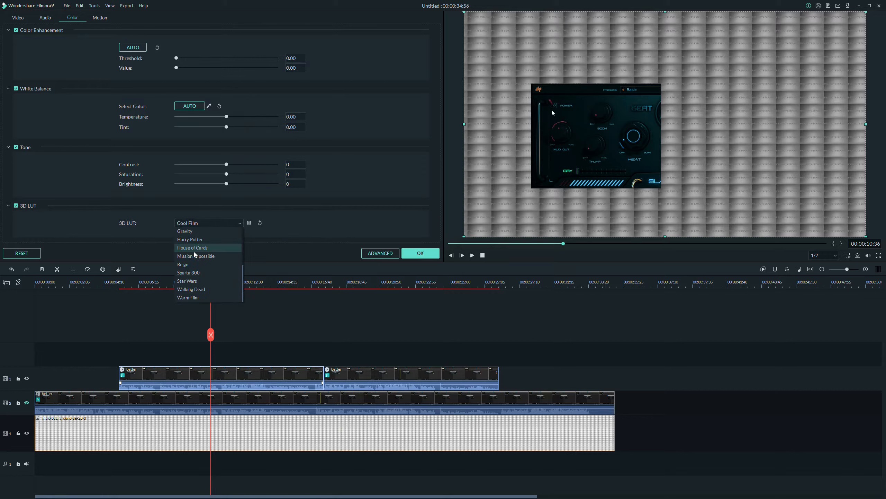
{"action": "left_click", "coordinate": [194, 298]}
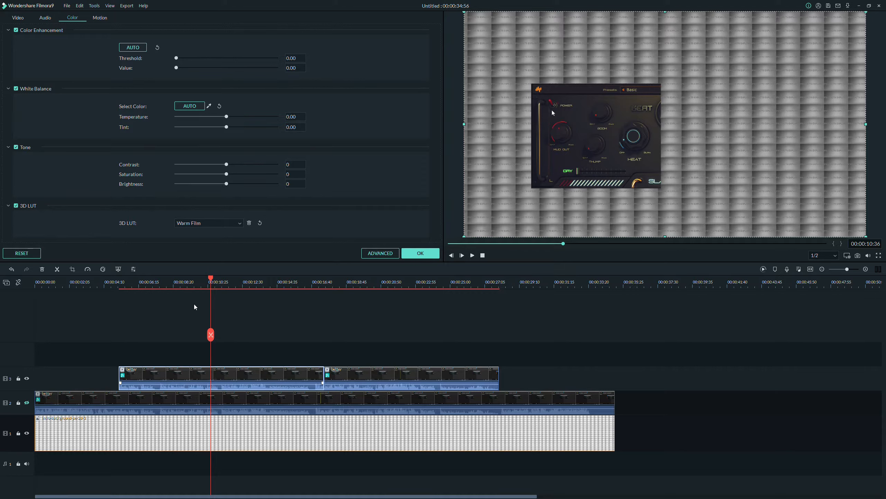
- Set the 3D LUT of the second upper segment to Warm Film and apply the color settings
{"action": "left_click_drag", "start_coordinate": [209, 335], "coordinate": [387, 335]}
{"action": "right_click", "coordinate": [408, 372]}
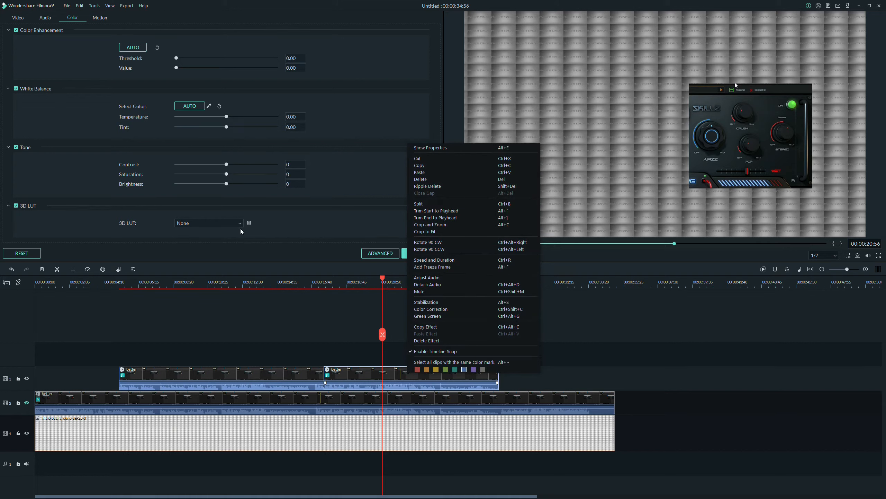
{"action": "left_click", "coordinate": [207, 223]}
{"action": "left_click", "coordinate": [206, 223]}
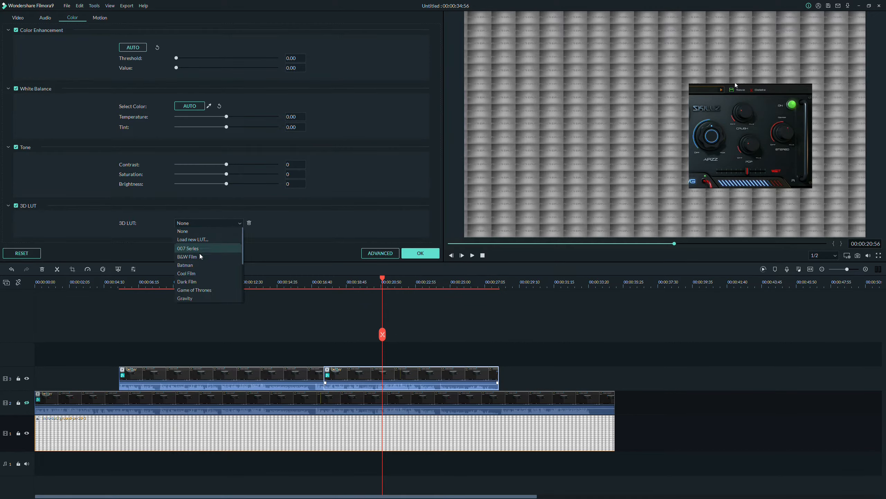
{"action": "scroll", "coordinate": [193, 286], "scroll_direction": "down", "scroll_amount": 3}
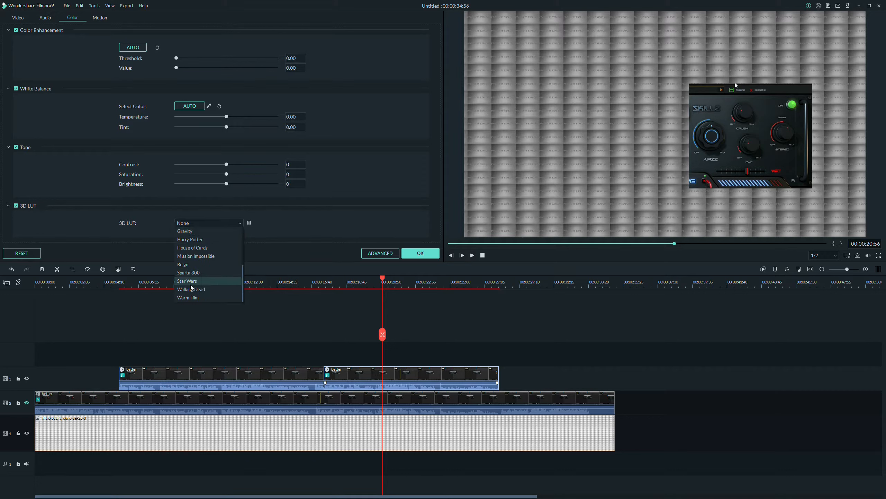
{"action": "left_click", "coordinate": [189, 298]}
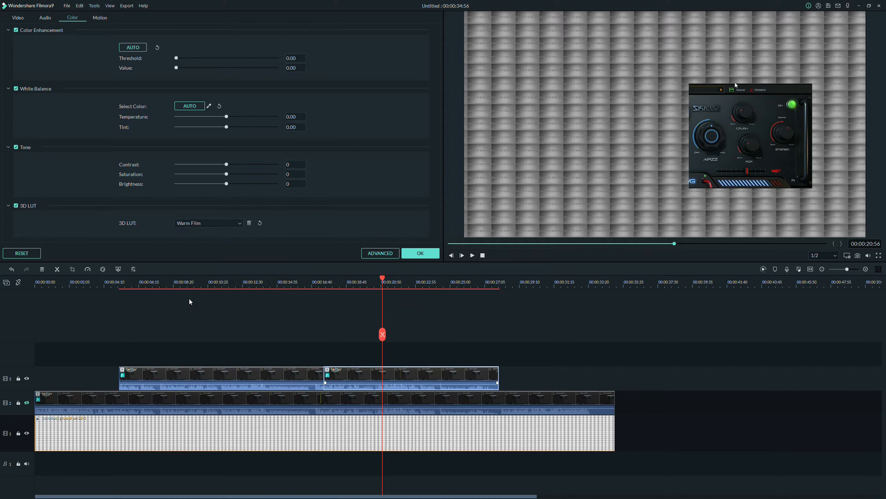
{"action": "left_click", "coordinate": [413, 257]}
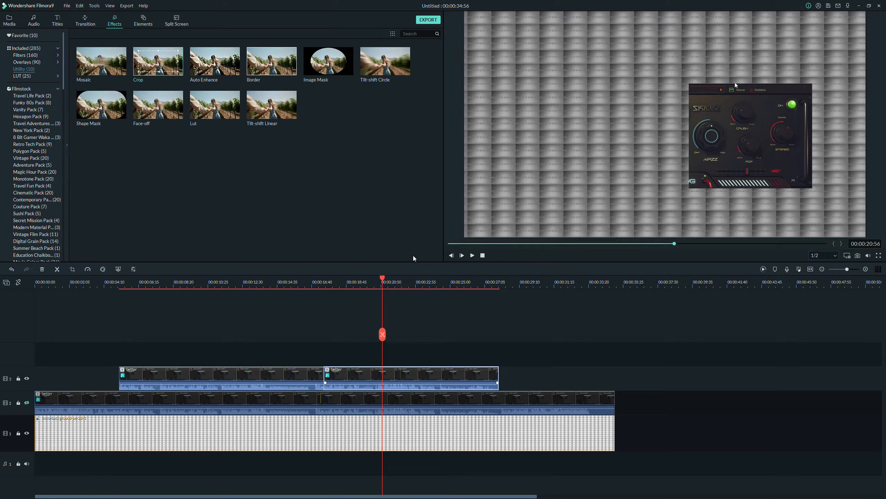
- Show the lower "better" track again and mute both upper "better" segments
{"action": "left_click", "coordinate": [483, 256]}
{"action": "left_click", "coordinate": [102, 402]}
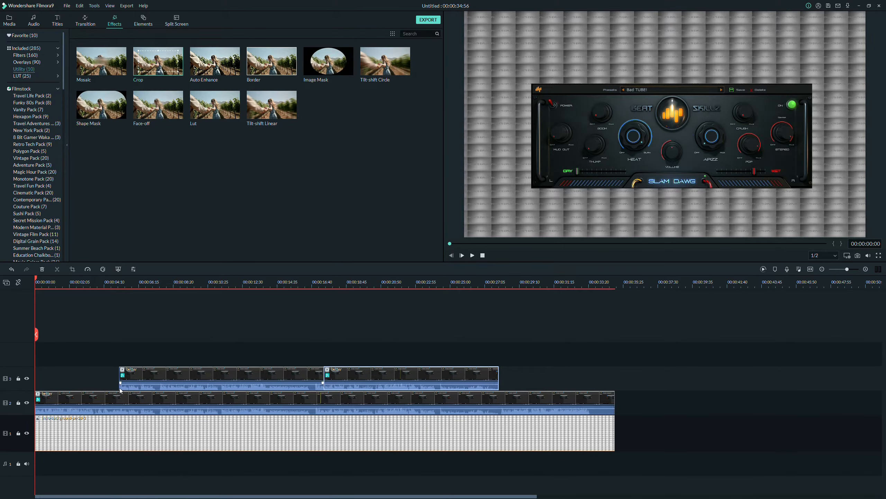
{"action": "right_click", "coordinate": [149, 375]}
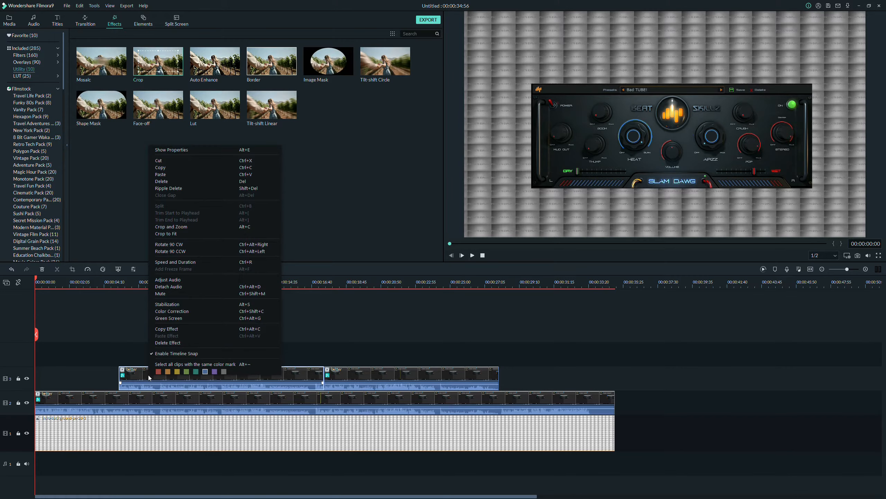
{"action": "left_click", "coordinate": [158, 292]}
{"action": "right_click", "coordinate": [371, 371]}
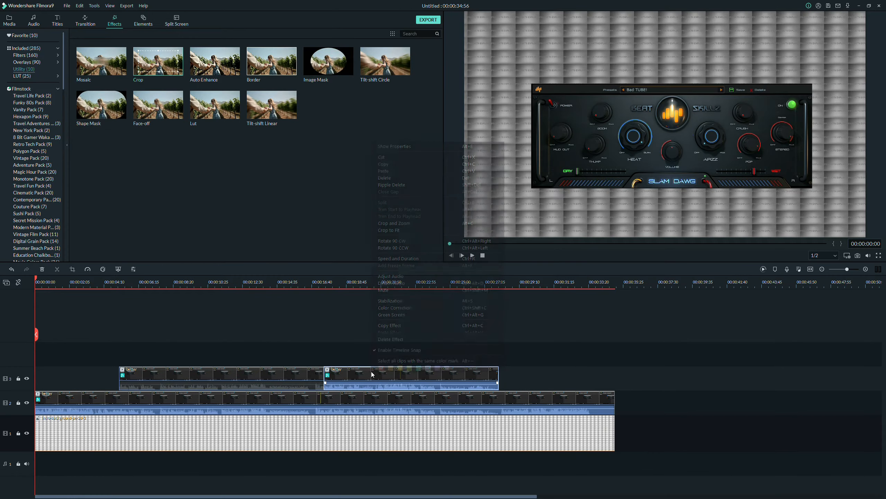
{"action": "left_click", "coordinate": [390, 293]}
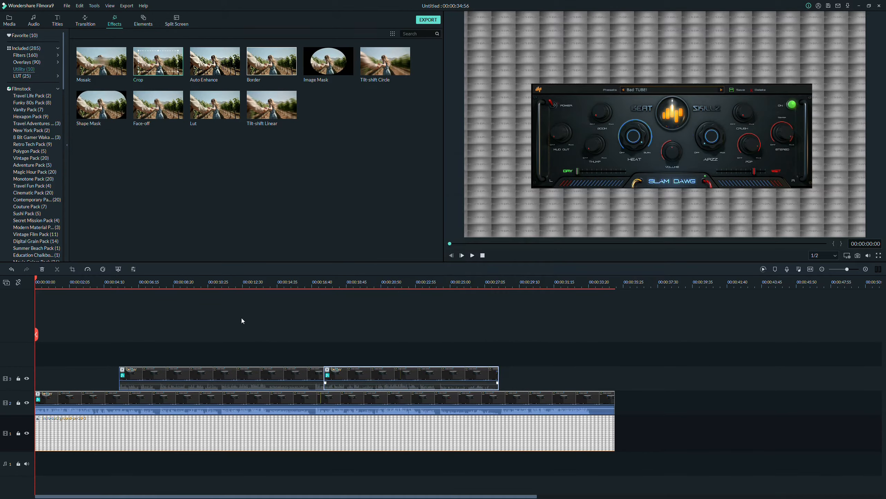
- Set the first upper segment's 3D LUT to None and its brightness to 64, and apply the color settings
{"action": "left_click", "coordinate": [205, 284]}
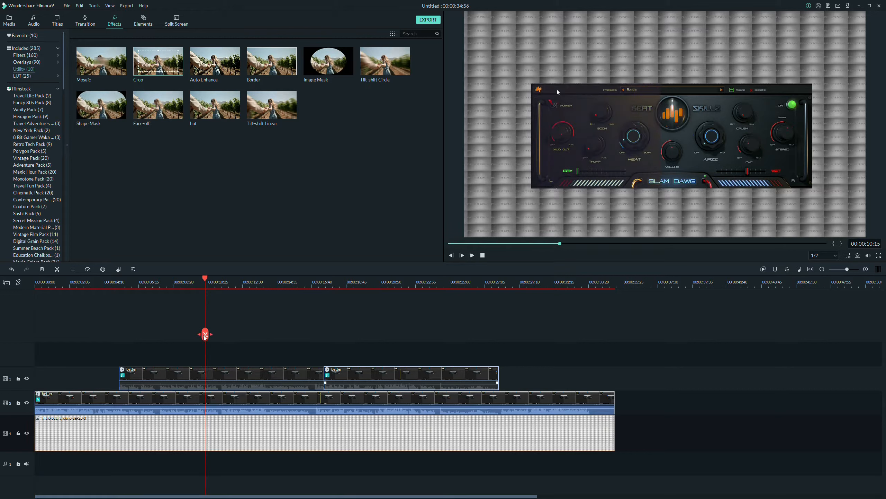
{"action": "right_click", "coordinate": [239, 376]}
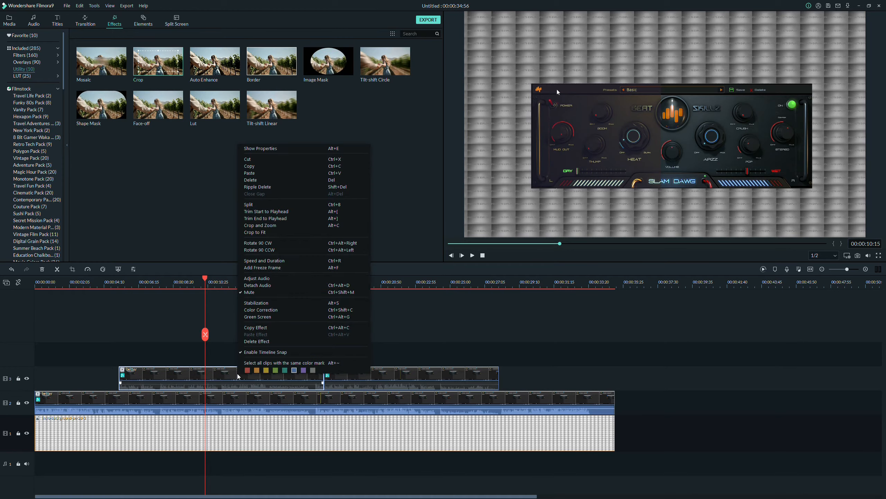
{"action": "left_click", "coordinate": [253, 149]}
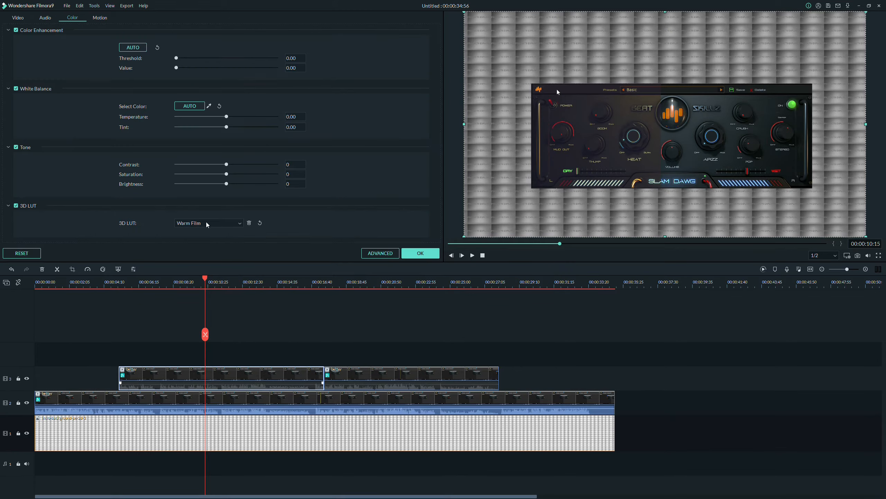
{"action": "left_click", "coordinate": [207, 223]}
{"action": "scroll", "coordinate": [206, 237], "scroll_direction": "up", "scroll_amount": 3}
{"action": "left_click", "coordinate": [195, 231]}
{"action": "left_click_drag", "start_coordinate": [227, 189], "coordinate": [258, 187]}
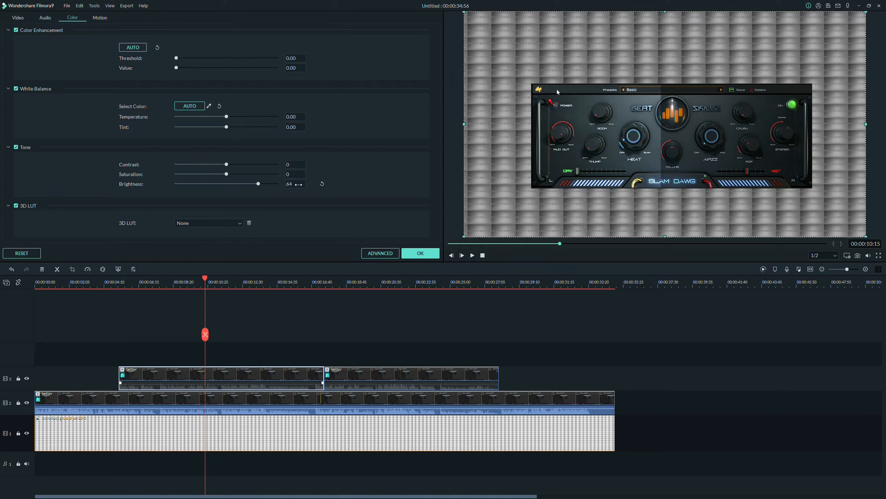
{"action": "left_click_drag", "start_coordinate": [205, 334], "coordinate": [393, 341]}
{"action": "left_click", "coordinate": [421, 253]}
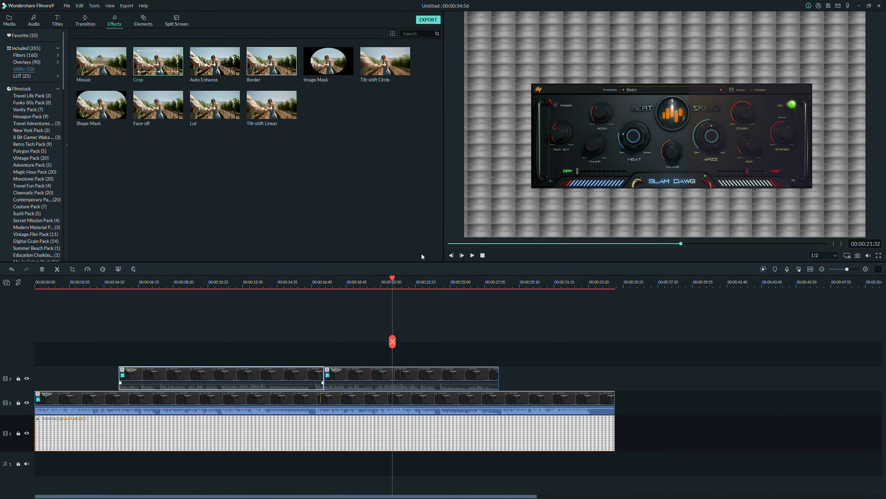
- Set the second upper segment's brightness to 64 and its 3D LUT to None, and apply the color settings
{"action": "right_click", "coordinate": [428, 376]}
{"action": "left_click", "coordinate": [453, 152]}
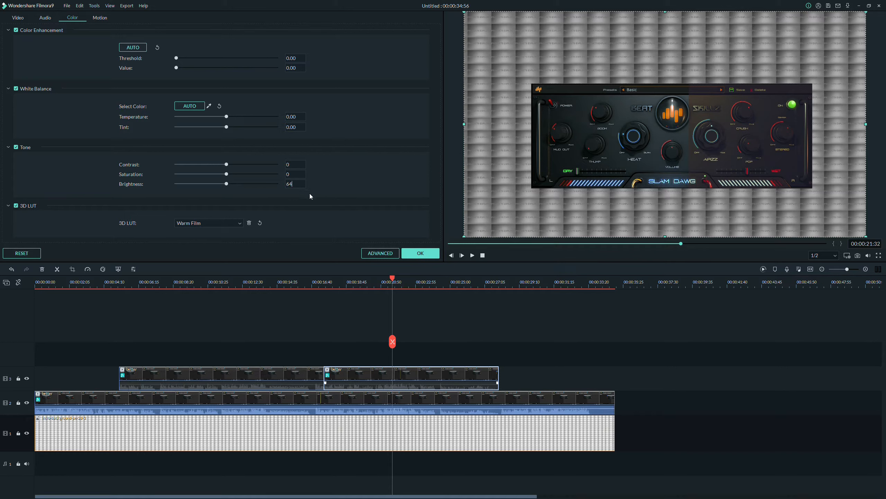
{"action": "key", "text": "Return"}
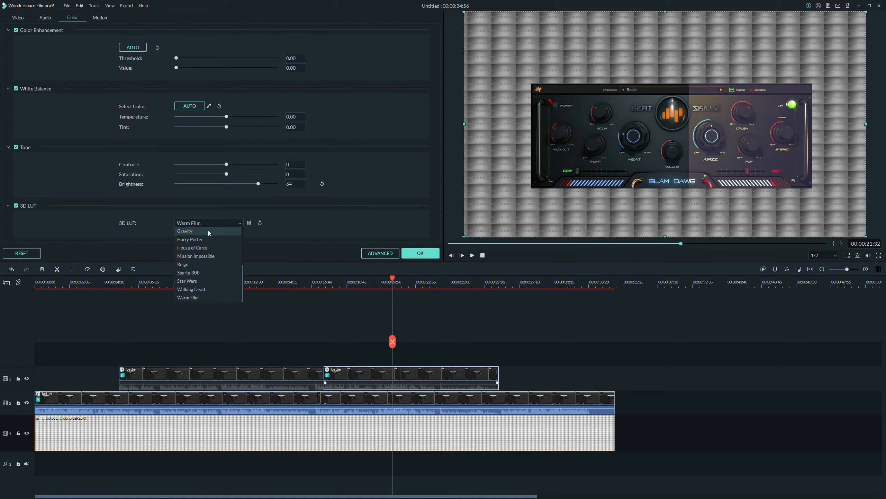
{"action": "left_click", "coordinate": [203, 233]}
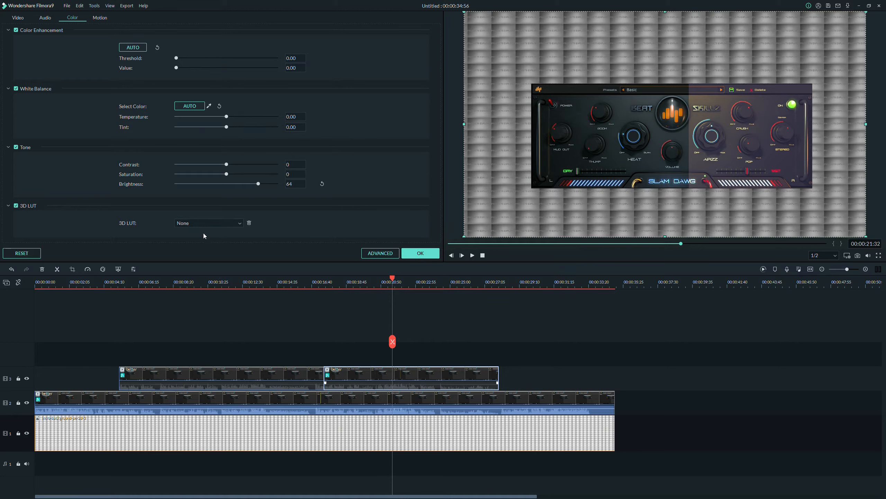
{"action": "left_click", "coordinate": [419, 252]}
- Play the edited sequence from the beginning to review the highlighted plugin areas
{"action": "left_click", "coordinate": [483, 256]}
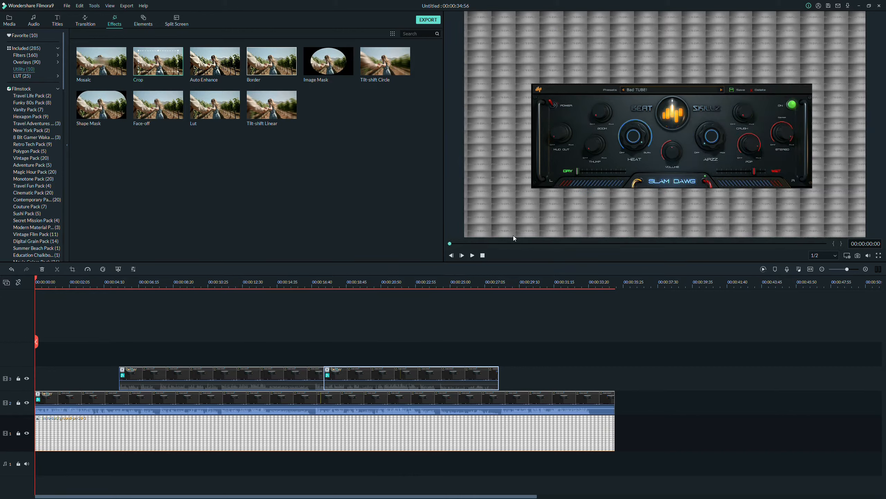
{"action": "left_click", "coordinate": [473, 255]}
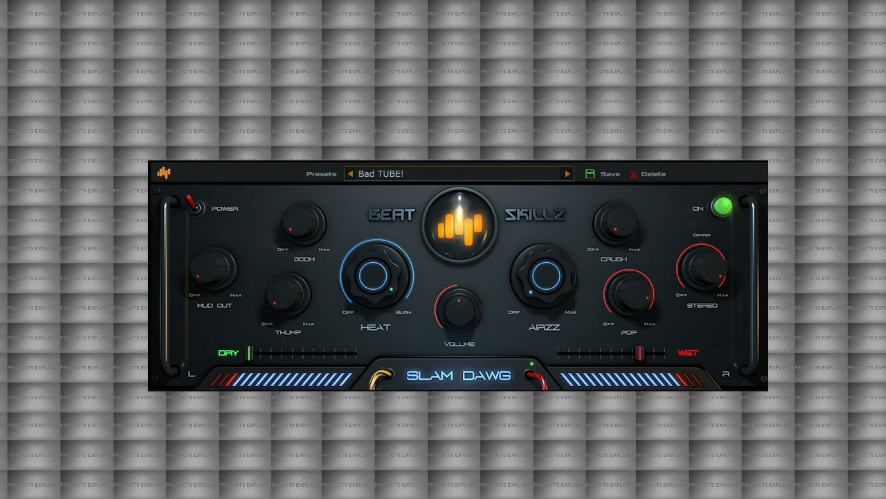
{"action": "left_click", "coordinate": [567, 173]}
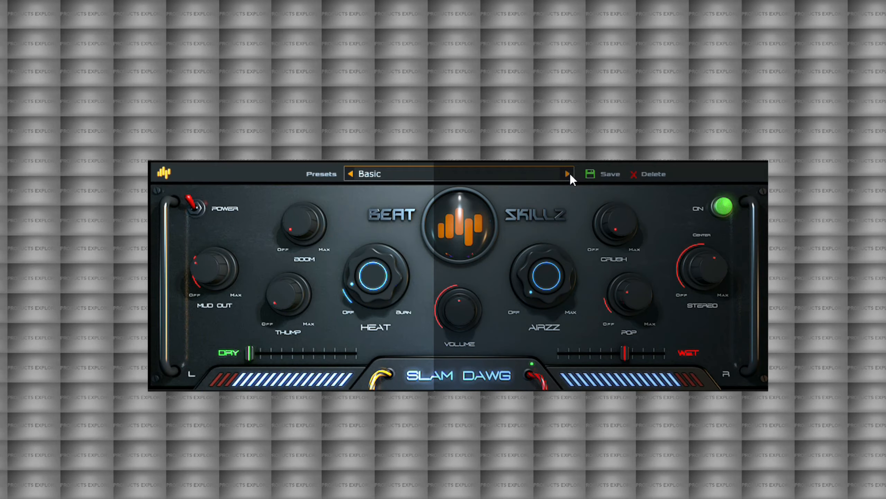
{"action": "left_click_drag", "start_coordinate": [204, 283], "coordinate": [193, 246]}
{"action": "mouse_move", "coordinate": [349, 274]}
{"action": "left_mouse_down"}
{"action": "mouse_move", "coordinate": [351, 162]}
{"action": "mouse_move", "coordinate": [337, 227]}
{"action": "mouse_move", "coordinate": [308, 231]}
{"action": "left_mouse_up"}
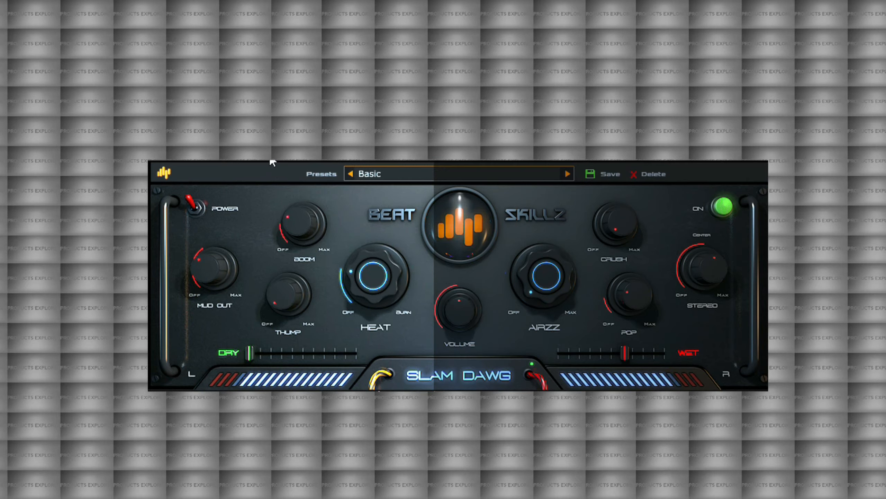
{"action": "mouse_move", "coordinate": [270, 159]}
{"action": "left_mouse_down"}
{"action": "mouse_move", "coordinate": [271, 91]}
{"action": "mouse_move", "coordinate": [270, 143]}
{"action": "left_mouse_up"}
{"action": "left_click_drag", "start_coordinate": [527, 257], "coordinate": [500, 167]}
{"action": "left_click_drag", "start_coordinate": [620, 213], "coordinate": [605, 166]}
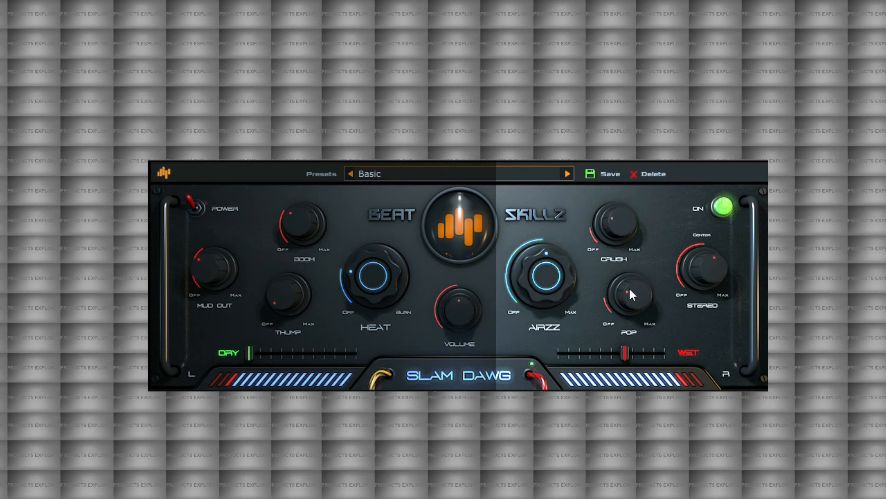
{"action": "left_click_drag", "start_coordinate": [629, 288], "coordinate": [626, 226]}
{"action": "left_click_drag", "start_coordinate": [698, 251], "coordinate": [684, 301]}
{"action": "left_click_drag", "start_coordinate": [624, 349], "coordinate": [577, 353]}
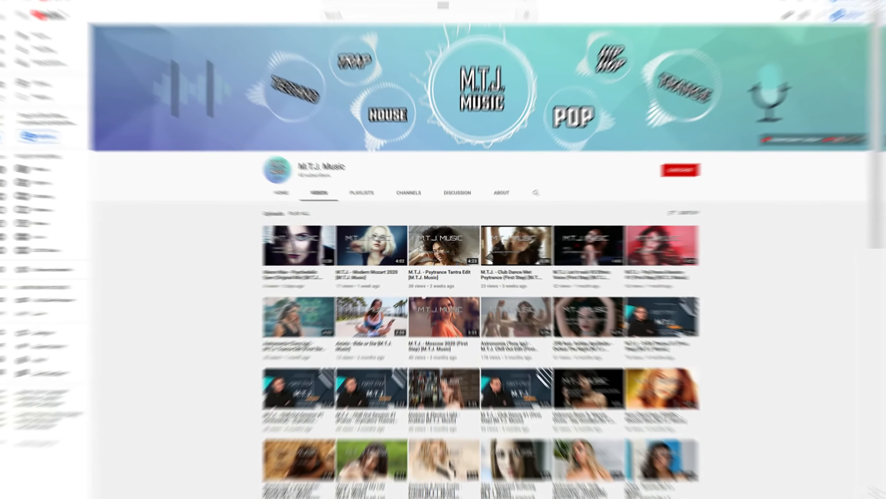